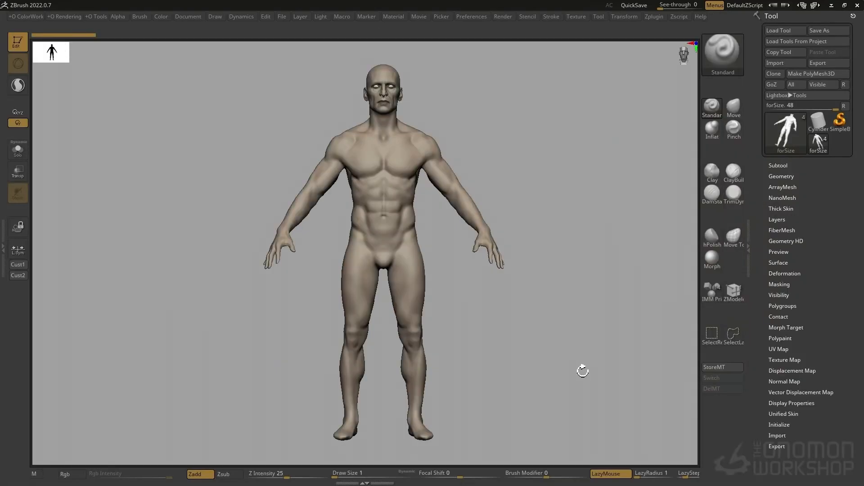
Examine the figure's head, shoulders and torso up close, with and without the wireframe
{"action": "left_click_drag", "start_coordinate": [640, 351], "coordinate": [587, 345]}
{"action": "right_click_drag", "start_coordinate": [426, 184], "coordinate": [396, 284], "text": "alt"}
{"action": "right_click_drag", "start_coordinate": [396, 283], "coordinate": [427, 240]}
{"action": "right_click_drag", "start_coordinate": [390, 268], "coordinate": [298, 340]}
{"action": "key", "text": "f"}
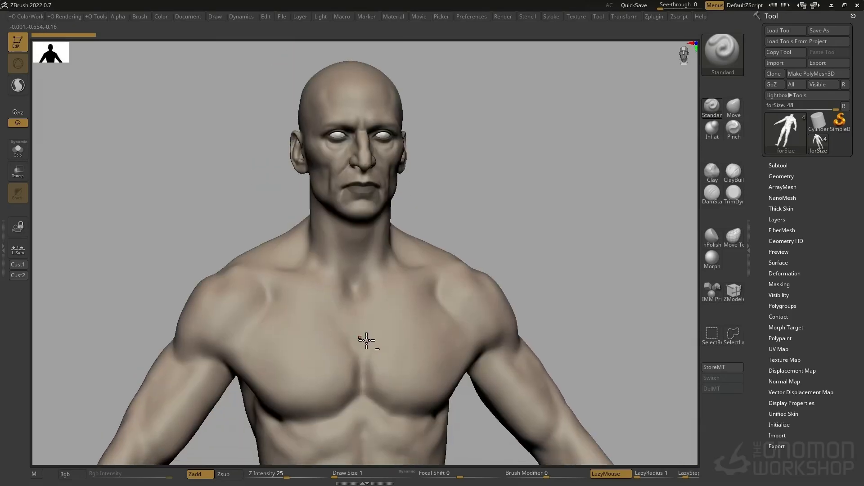
{"action": "key", "text": "shift+f"}
{"action": "right_click_drag", "start_coordinate": [353, 270], "coordinate": [396, 185], "text": "ctrl"}
{"action": "key", "text": "shift+f"}
Select the Motreb_V3_002 body subtool and duplicate it
{"action": "left_click", "coordinate": [819, 165]}
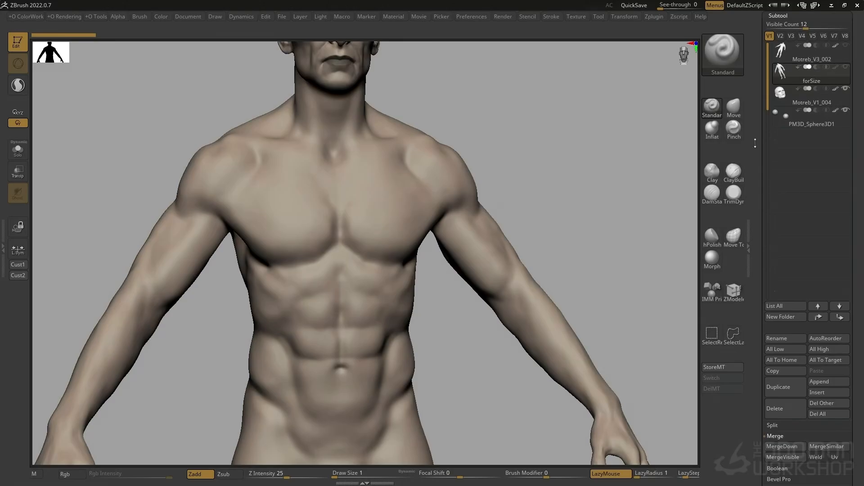
{"action": "left_click", "coordinate": [781, 60]}
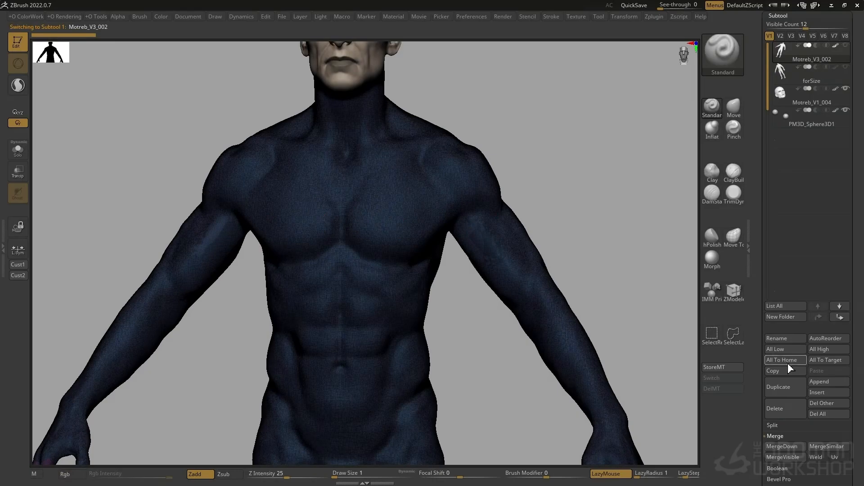
{"action": "left_click", "coordinate": [786, 390]}
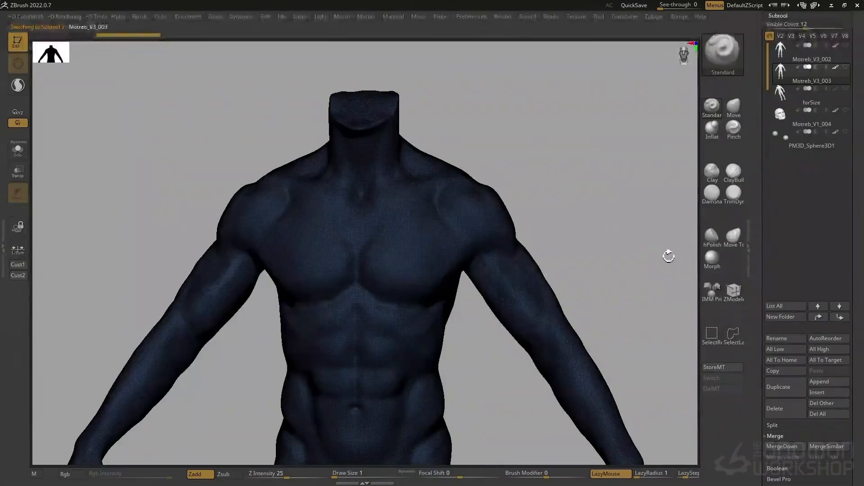
Remesh the duplicated body with ZRemesher at a target polygon count of 20
{"action": "scroll", "coordinate": [843, 225], "scroll_direction": "down", "scroll_amount": 10}
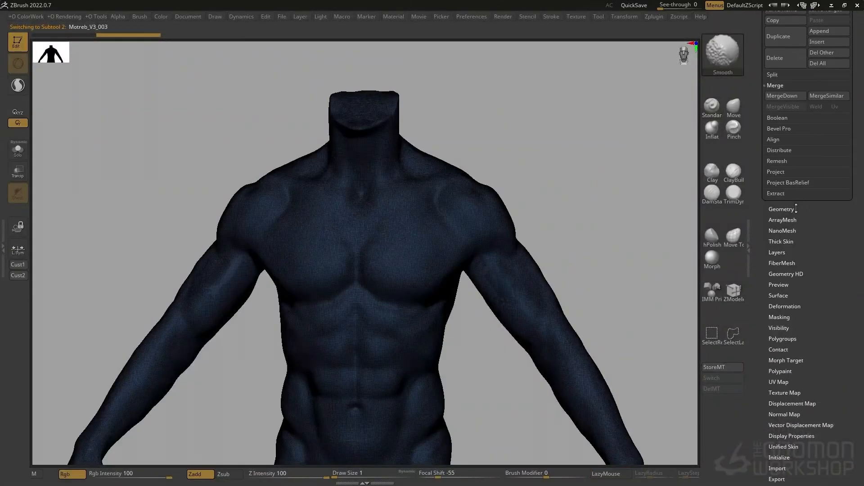
{"action": "left_click", "coordinate": [781, 209]}
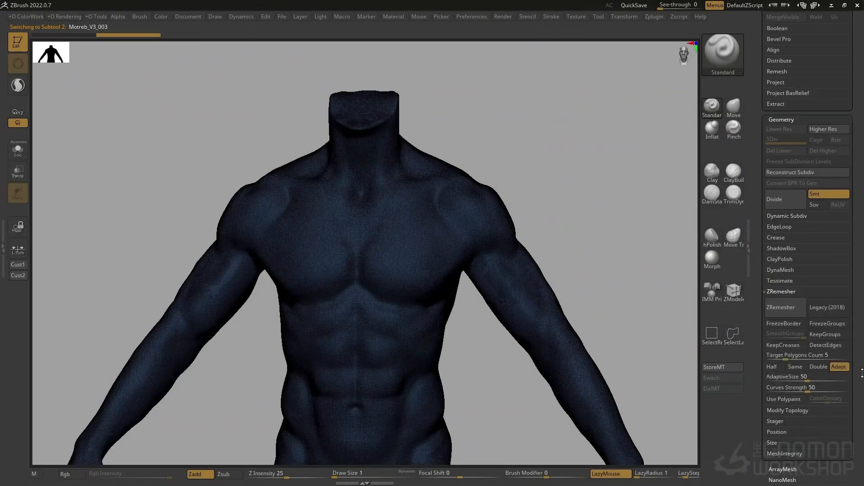
{"action": "left_click", "coordinate": [782, 422]}
{"action": "left_click_drag", "start_coordinate": [784, 325], "coordinate": [803, 325]}
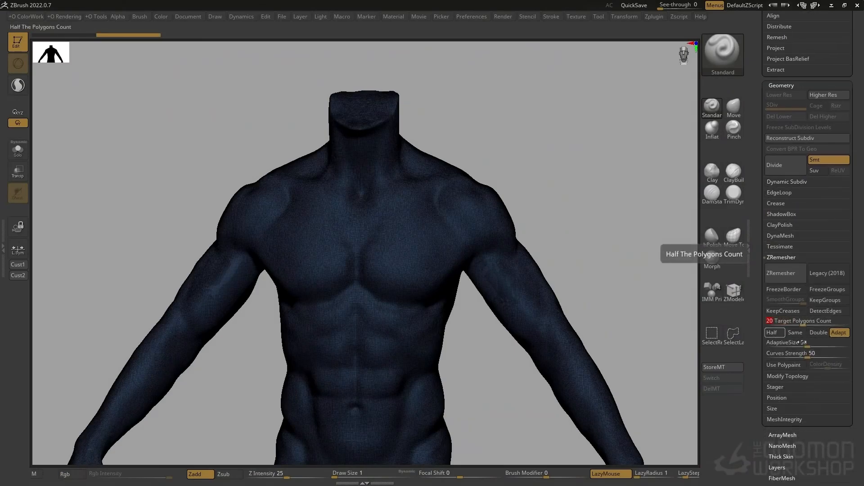
{"action": "left_click", "coordinate": [785, 273]}
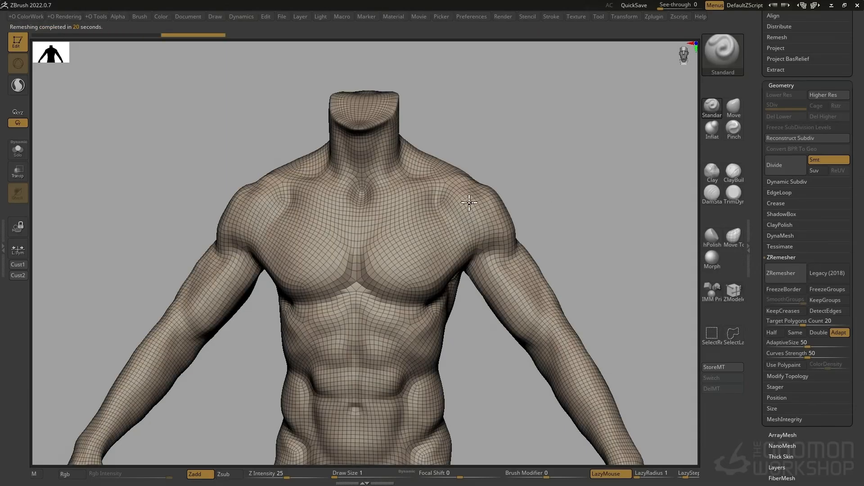
Examine the remeshed wireframe over the torso, hips, legs and feet
{"action": "right_click_drag", "start_coordinate": [397, 401], "coordinate": [462, 287], "text": "alt"}
{"action": "right_click_drag", "start_coordinate": [495, 325], "coordinate": [426, 297], "text": "alt"}
{"action": "right_click_drag", "start_coordinate": [523, 240], "coordinate": [550, 206]}
{"action": "key", "text": "s"}
{"action": "left_click_drag", "start_coordinate": [450, 302], "coordinate": [478, 302]}
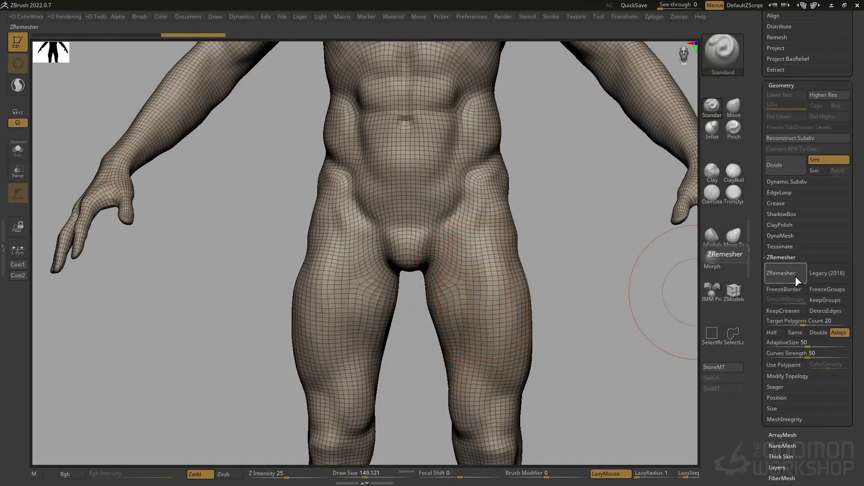
{"action": "right_click_drag", "start_coordinate": [592, 172], "coordinate": [581, 355], "text": "alt"}
{"action": "right_click_drag", "start_coordinate": [407, 176], "coordinate": [385, 267], "text": "ctrl"}
{"action": "mouse_move", "coordinate": [461, 288]}
{"action": "right_mouse_down", "text": "ctrl"}
{"action": "mouse_move", "coordinate": [488, 307]}
{"action": "mouse_move", "coordinate": [450, 299]}
{"action": "mouse_move", "coordinate": [461, 291]}
{"action": "right_mouse_up", "text": "ctrl"}
{"action": "right_click_drag", "start_coordinate": [527, 311], "coordinate": [454, 315]}
{"action": "right_click_drag", "start_coordinate": [625, 267], "coordinate": [488, 260], "text": "alt"}
{"action": "right_click_drag", "start_coordinate": [384, 301], "coordinate": [205, 97], "text": "alt"}
{"action": "right_click_drag", "start_coordinate": [591, 350], "coordinate": [477, 320]}
{"action": "mouse_move", "coordinate": [544, 315]}
{"action": "right_mouse_down", "text": "alt"}
{"action": "mouse_move", "coordinate": [460, 251]}
{"action": "mouse_move", "coordinate": [432, 255]}
{"action": "mouse_move", "coordinate": [495, 291]}
{"action": "right_mouse_up", "text": "alt"}
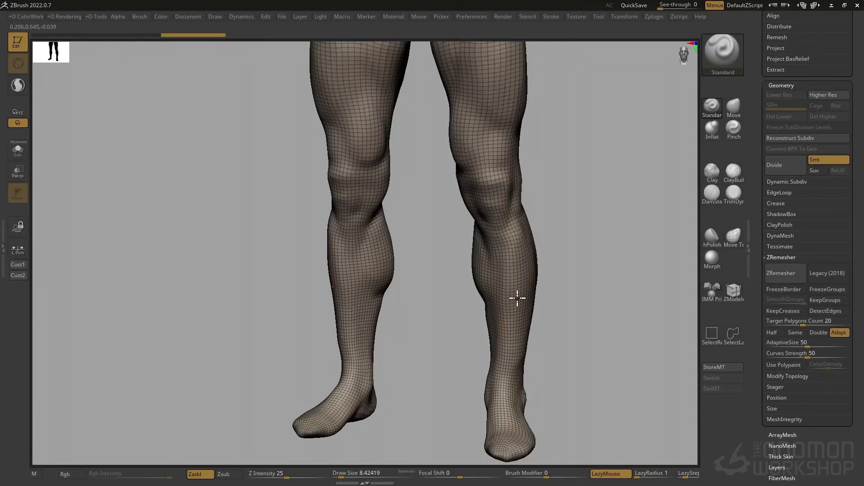
{"action": "mouse_move", "coordinate": [517, 298]}
{"action": "right_mouse_down"}
{"action": "mouse_move", "coordinate": [502, 264]}
{"action": "mouse_move", "coordinate": [525, 282]}
{"action": "mouse_move", "coordinate": [532, 303]}
{"action": "mouse_move", "coordinate": [605, 289]}
{"action": "mouse_move", "coordinate": [521, 284]}
{"action": "right_mouse_up"}
{"action": "right_click_drag", "start_coordinate": [495, 133], "coordinate": [485, 367], "text": "alt"}
{"action": "mouse_move", "coordinate": [475, 206]}
{"action": "right_mouse_down", "text": "alt"}
{"action": "mouse_move", "coordinate": [483, 208]}
{"action": "mouse_move", "coordinate": [457, 297]}
{"action": "right_mouse_up", "text": "alt"}
Smooth the groin area with a draw size of about 197, and run ZRemesher again at a target polygon count of 20
{"action": "key", "text": "s"}
{"action": "left_click_drag", "start_coordinate": [434, 340], "coordinate": [464, 343]}
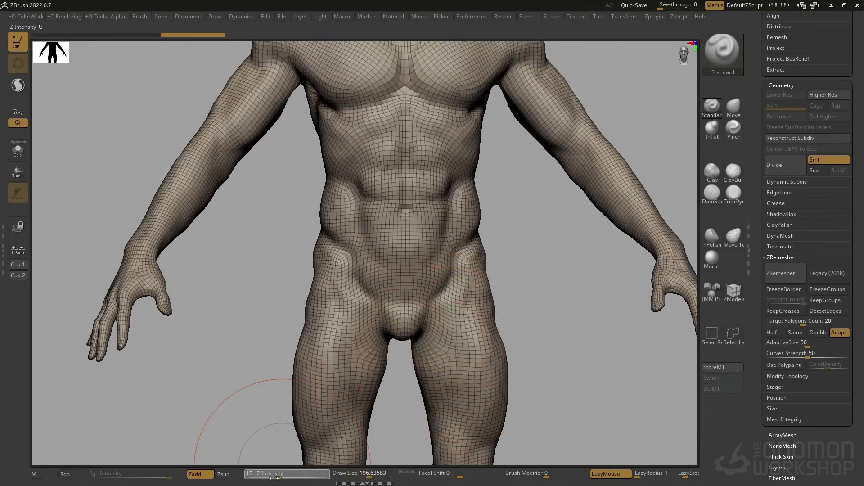
{"action": "left_click_drag", "start_coordinate": [276, 478], "coordinate": [274, 478]}
{"action": "mouse_move", "coordinate": [455, 349]}
{"action": "left_mouse_down", "text": "shift"}
{"action": "mouse_move", "coordinate": [444, 353]}
{"action": "mouse_move", "coordinate": [454, 340]}
{"action": "left_mouse_up", "text": "shift"}
{"action": "right_click_drag", "start_coordinate": [579, 314], "coordinate": [442, 236]}
{"action": "right_click_drag", "start_coordinate": [447, 309], "coordinate": [533, 285]}
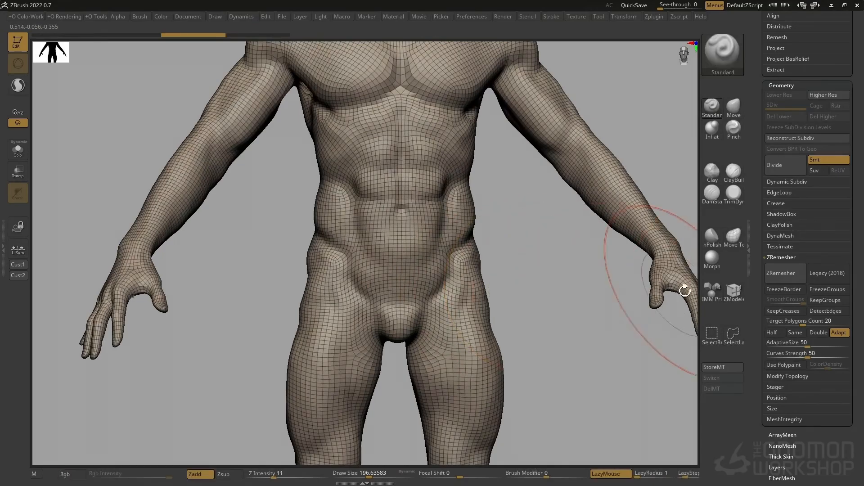
{"action": "left_click", "coordinate": [800, 269]}
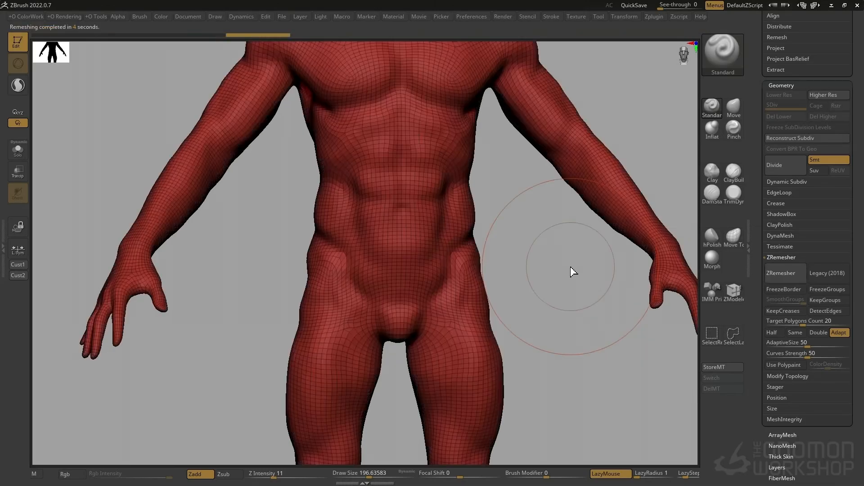
Smooth away the muscle definition on the abdomen and hips of the remeshed body
{"action": "right_click_drag", "start_coordinate": [552, 248], "coordinate": [469, 291]}
{"action": "key", "text": "shift"}
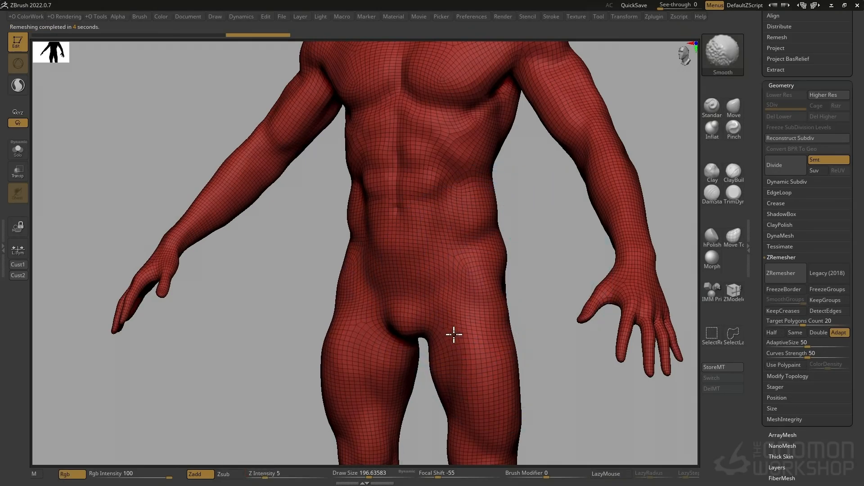
{"action": "right_click_drag", "start_coordinate": [430, 183], "coordinate": [423, 216], "text": "alt"}
{"action": "mouse_move", "coordinate": [422, 205]}
{"action": "left_mouse_down", "text": "shift"}
{"action": "mouse_move", "coordinate": [419, 195]}
{"action": "mouse_move", "coordinate": [426, 230]}
{"action": "left_mouse_up", "text": "shift"}
{"action": "right_click_drag", "start_coordinate": [417, 94], "coordinate": [408, 188], "text": "alt"}
Reduce the draw size to about 145 and smooth the chest, shoulders and upper back
{"action": "key", "text": "s"}
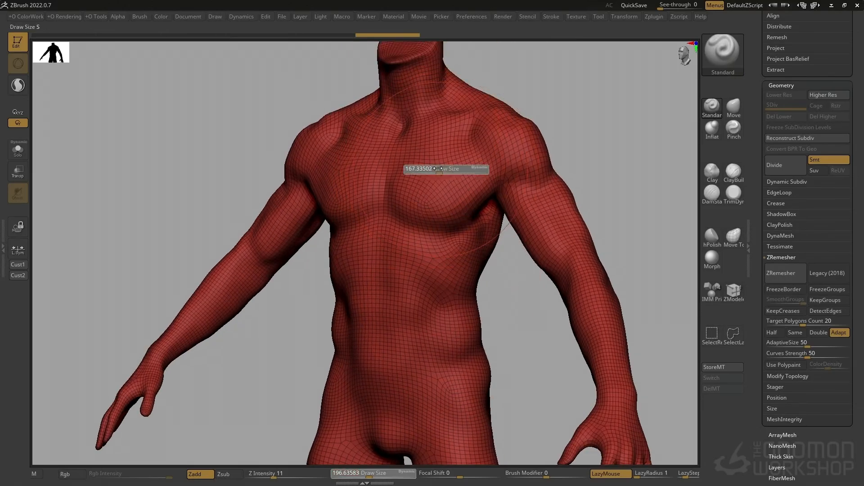
{"action": "left_click_drag", "start_coordinate": [442, 168], "coordinate": [437, 168]}
{"action": "key", "text": "shift"}
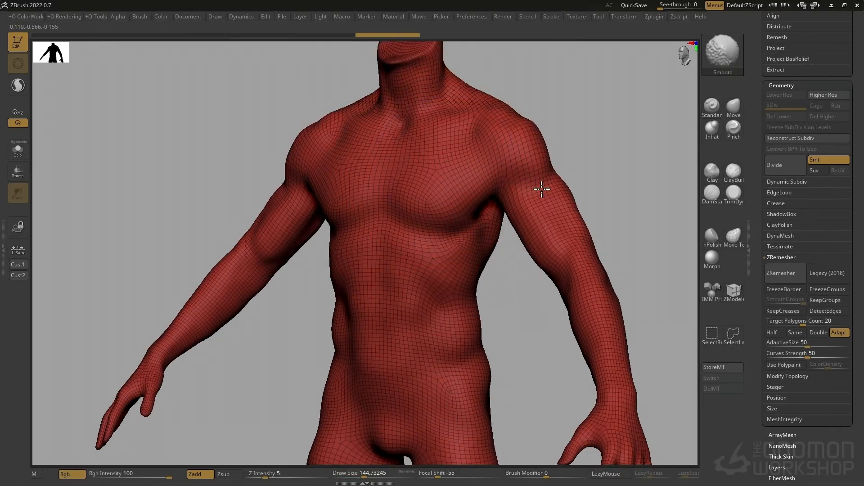
{"action": "mouse_move", "coordinate": [415, 125]}
{"action": "right_mouse_down", "text": "alt"}
{"action": "mouse_move", "coordinate": [417, 226]}
{"action": "mouse_move", "coordinate": [399, 221]}
{"action": "mouse_move", "coordinate": [485, 229]}
{"action": "right_mouse_up", "text": "alt"}
{"action": "left_click_drag", "start_coordinate": [402, 225], "coordinate": [390, 228], "text": "shift"}
{"action": "mouse_move", "coordinate": [400, 265]}
{"action": "right_mouse_down"}
{"action": "mouse_move", "coordinate": [404, 294]}
{"action": "mouse_move", "coordinate": [428, 222]}
{"action": "right_mouse_up"}
{"action": "key", "text": "shift"}
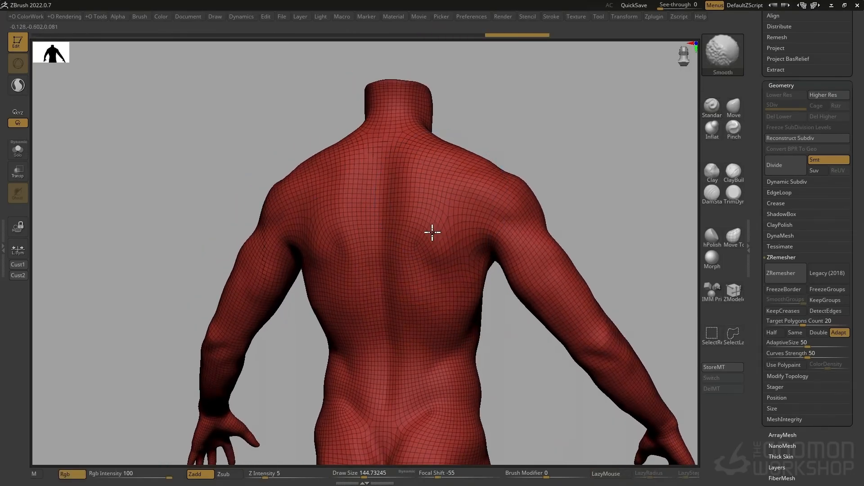
Lower the PolyFrame fill opacity to 27 while inspecting the hand's mesh
{"action": "right_click_drag", "start_coordinate": [337, 316], "coordinate": [135, 193], "text": "alt"}
{"action": "right_click_drag", "start_coordinate": [463, 332], "coordinate": [353, 214]}
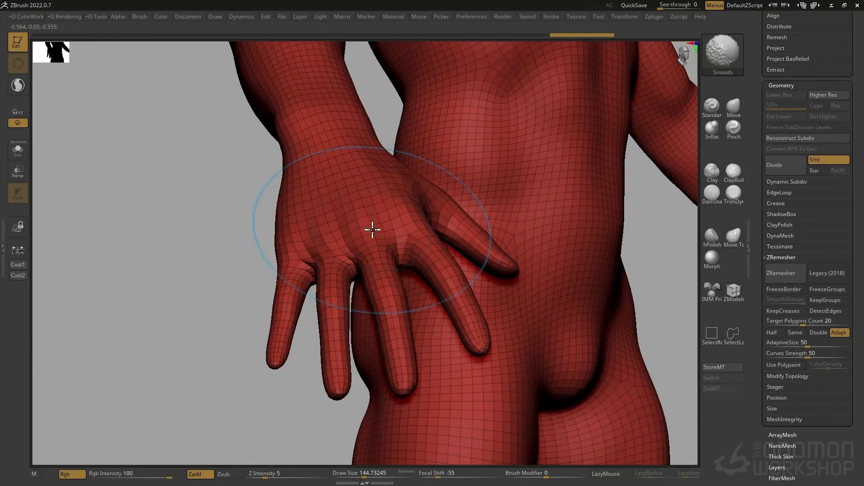
{"action": "key", "text": "shift+2"}
{"action": "left_click_drag", "start_coordinate": [406, 444], "coordinate": [402, 444]}
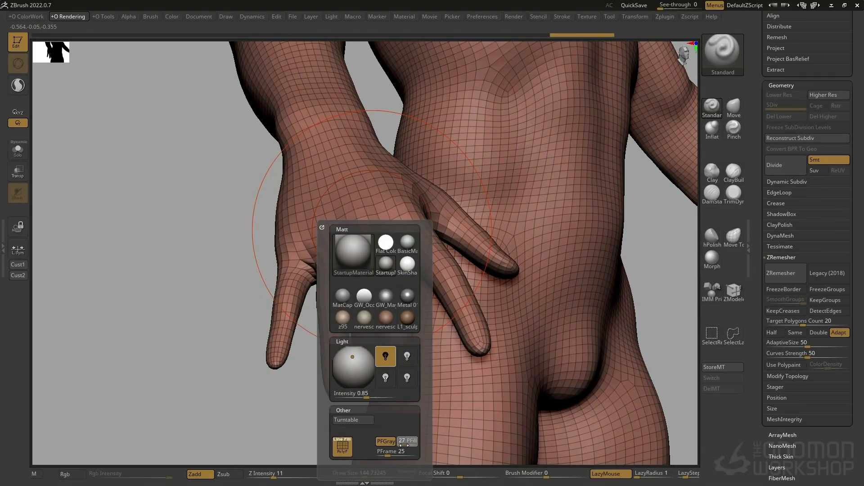
Check the smoothed hand and hips from several sides, and store a morph target of the body
{"action": "right_click_drag", "start_coordinate": [374, 246], "coordinate": [290, 237]}
{"action": "key", "text": "shift"}
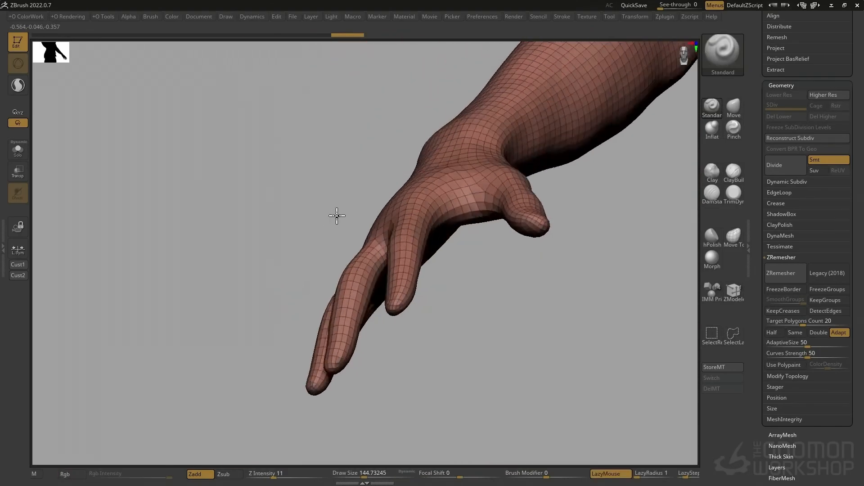
{"action": "left_click_drag", "start_coordinate": [336, 214], "coordinate": [364, 131]}
{"action": "right_click_drag", "start_coordinate": [363, 132], "coordinate": [471, 123]}
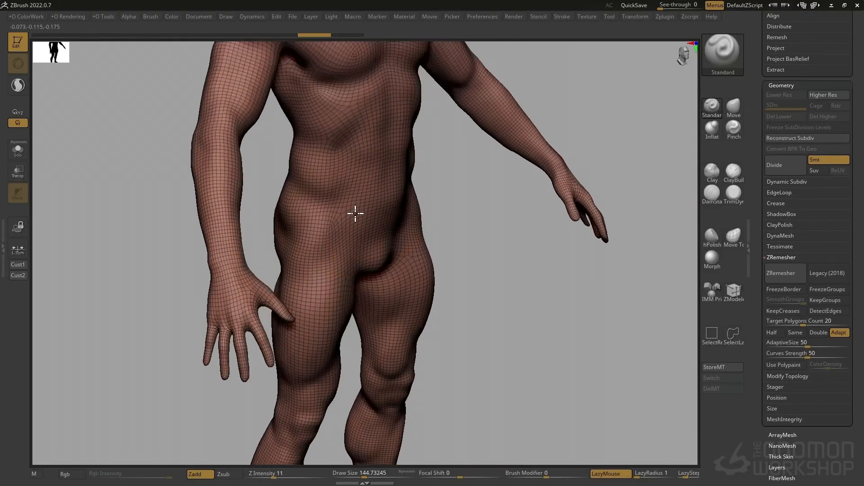
{"action": "mouse_move", "coordinate": [355, 214]}
{"action": "right_mouse_down"}
{"action": "mouse_move", "coordinate": [316, 245]}
{"action": "mouse_move", "coordinate": [307, 226]}
{"action": "mouse_move", "coordinate": [352, 220]}
{"action": "mouse_move", "coordinate": [231, 236]}
{"action": "mouse_move", "coordinate": [293, 242]}
{"action": "mouse_move", "coordinate": [378, 297]}
{"action": "right_mouse_up"}
{"action": "key", "text": "ctrl+shift+z"}
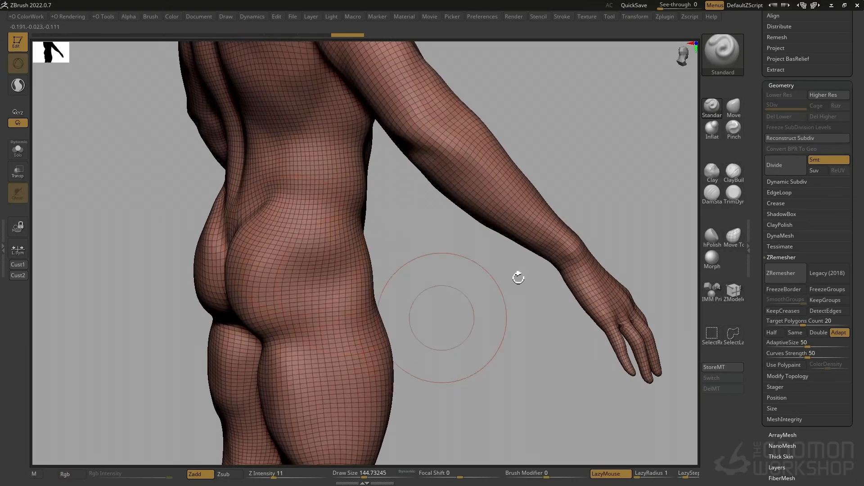
{"action": "left_click", "coordinate": [722, 369]}
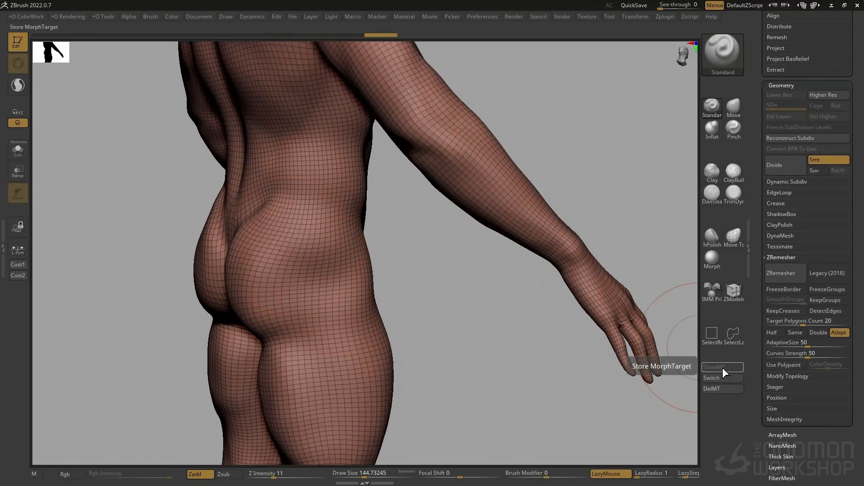
Reshape the upper buttock and hip with the Move brush and smooth the area
{"action": "right_click_drag", "start_coordinate": [306, 257], "coordinate": [320, 291], "text": "alt"}
{"action": "key", "text": "b"}
{"action": "key", "text": "m"}
{"action": "key", "text": "v"}
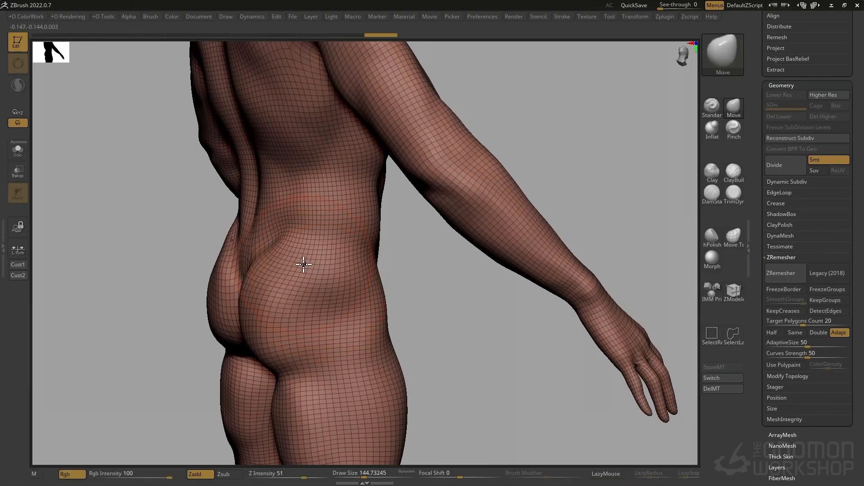
{"action": "mouse_move", "coordinate": [314, 269]}
{"action": "left_mouse_down"}
{"action": "mouse_move", "coordinate": [318, 250]}
{"action": "mouse_move", "coordinate": [292, 260]}
{"action": "mouse_move", "coordinate": [285, 250]}
{"action": "mouse_move", "coordinate": [351, 247]}
{"action": "mouse_move", "coordinate": [285, 254]}
{"action": "mouse_move", "coordinate": [324, 265]}
{"action": "left_mouse_up"}
{"action": "key", "text": "shift"}
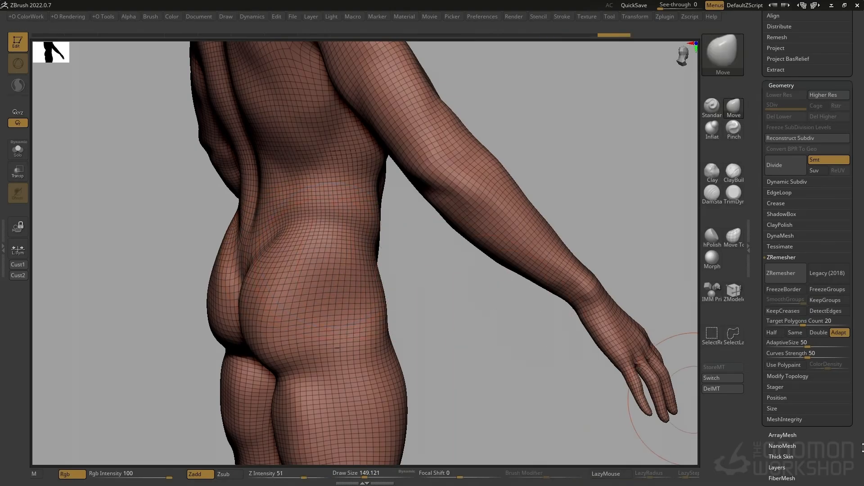
Raise Project Morph to relax the mesh against its stored morph target, and smooth the upper buttocks
{"action": "scroll", "coordinate": [808, 301], "scroll_direction": "down", "scroll_amount": 10}
{"action": "left_click", "coordinate": [789, 269]}
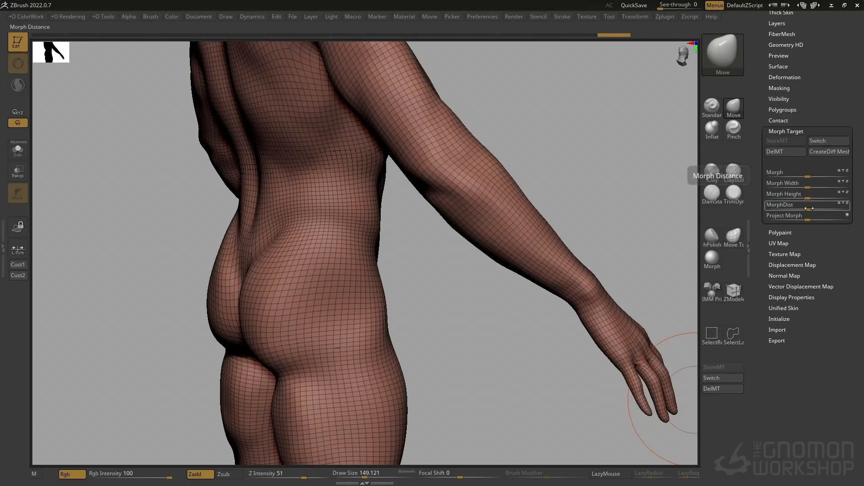
{"action": "left_click_drag", "start_coordinate": [808, 219], "coordinate": [862, 224]}
{"action": "right_click_drag", "start_coordinate": [311, 269], "coordinate": [346, 262]}
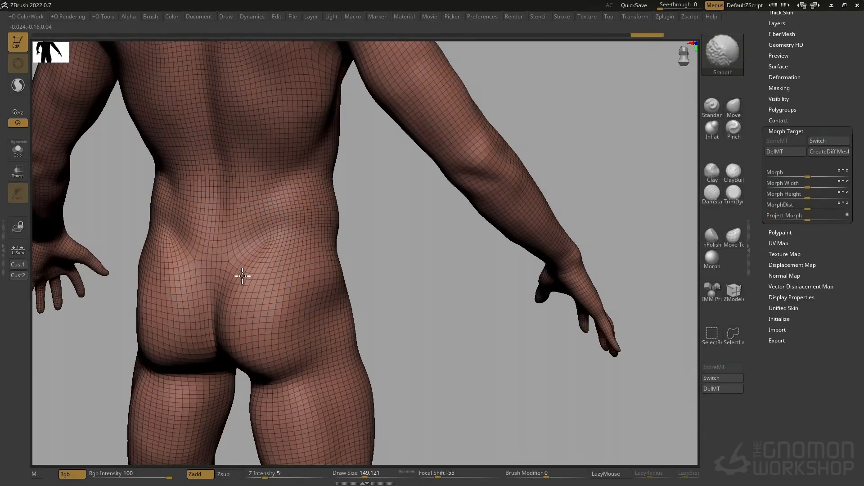
{"action": "left_click_drag", "start_coordinate": [269, 276], "coordinate": [269, 273]}
Show the original Motreb_V3_002 subtool together with the smoothed duplicate
{"action": "scroll", "coordinate": [833, 148], "scroll_direction": "up", "scroll_amount": 5}
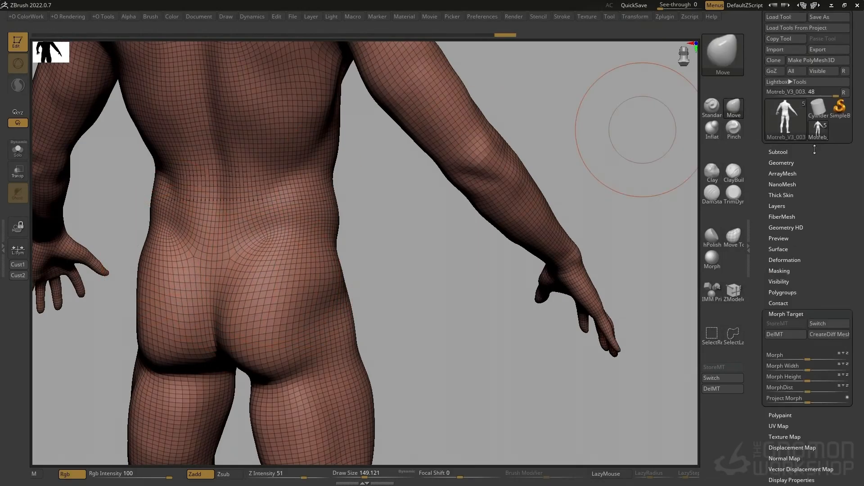
{"action": "left_click", "coordinate": [788, 152]}
{"action": "left_click", "coordinate": [846, 46]}
Adjust the waist and abdomen of the duplicate against the original body with the Move brush, smoothing the ribs
{"action": "mouse_move", "coordinate": [356, 265]}
{"action": "left_mouse_down"}
{"action": "mouse_move", "coordinate": [372, 270]}
{"action": "mouse_move", "coordinate": [355, 262]}
{"action": "mouse_move", "coordinate": [371, 255]}
{"action": "mouse_move", "coordinate": [327, 256]}
{"action": "mouse_move", "coordinate": [338, 254]}
{"action": "left_mouse_up"}
{"action": "right_click_drag", "start_coordinate": [380, 266], "coordinate": [352, 251]}
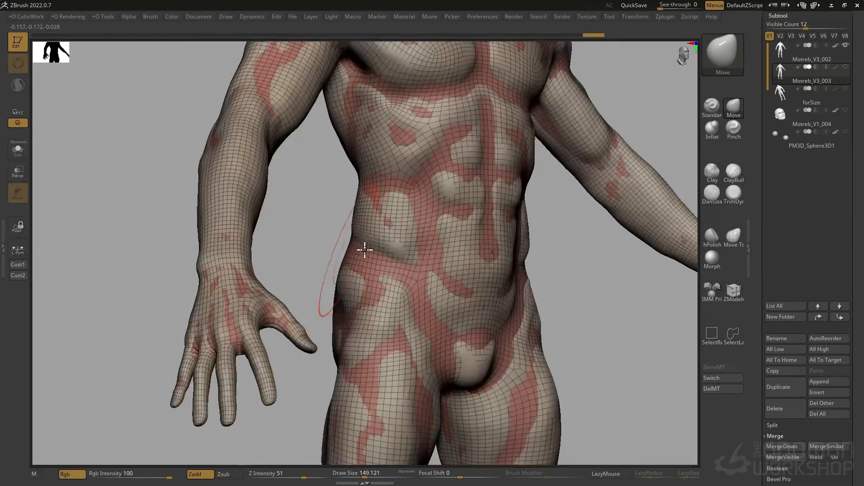
{"action": "left_click_drag", "start_coordinate": [405, 245], "coordinate": [407, 242]}
{"action": "mouse_move", "coordinate": [465, 244]}
{"action": "left_mouse_down"}
{"action": "mouse_move", "coordinate": [477, 249]}
{"action": "mouse_move", "coordinate": [472, 261]}
{"action": "mouse_move", "coordinate": [453, 243]}
{"action": "left_mouse_up"}
{"action": "right_click_drag", "start_coordinate": [459, 180], "coordinate": [453, 234], "text": "alt"}
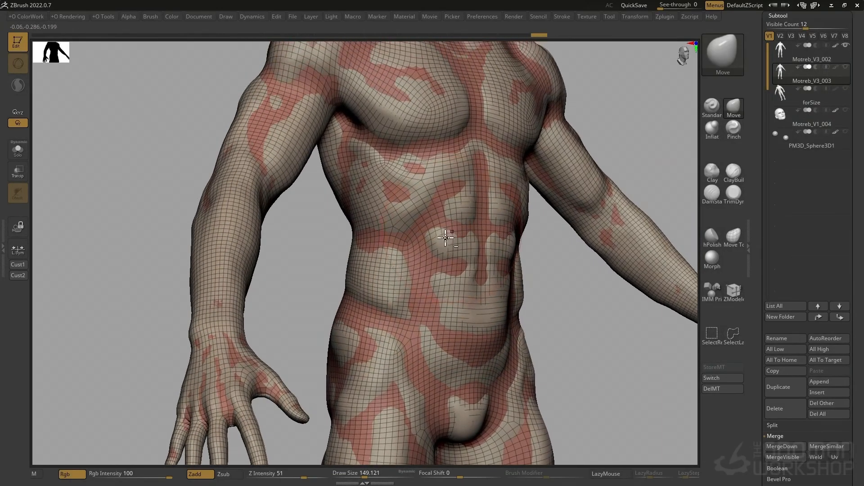
{"action": "left_click_drag", "start_coordinate": [393, 212], "coordinate": [397, 214], "text": "shift"}
Set the draw size to about 163 and reshape the flank, rib cage and upper abdomen with the Move brush
{"action": "key", "text": "s"}
{"action": "mouse_move", "coordinate": [459, 229]}
{"action": "left_mouse_down"}
{"action": "mouse_move", "coordinate": [467, 233]}
{"action": "mouse_move", "coordinate": [460, 239]}
{"action": "left_mouse_up"}
{"action": "key", "text": "s"}
{"action": "mouse_move", "coordinate": [412, 258]}
{"action": "left_mouse_down"}
{"action": "mouse_move", "coordinate": [361, 243]}
{"action": "mouse_move", "coordinate": [389, 234]}
{"action": "left_mouse_up"}
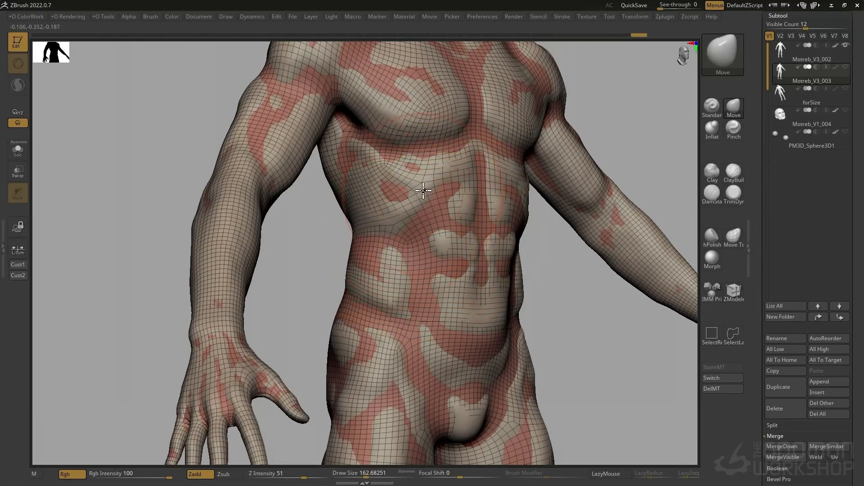
{"action": "left_click_drag", "start_coordinate": [433, 189], "coordinate": [476, 186]}
Set the draw size to about 145 and reshape the top of the shoulder and the trapezius with the Move brush
{"action": "right_click_drag", "start_coordinate": [437, 152], "coordinate": [464, 212], "text": "alt"}
{"action": "key", "text": "s"}
{"action": "mouse_move", "coordinate": [463, 212]}
{"action": "left_mouse_down"}
{"action": "mouse_move", "coordinate": [430, 212]}
{"action": "mouse_move", "coordinate": [457, 208]}
{"action": "left_mouse_up"}
{"action": "mouse_move", "coordinate": [387, 226]}
{"action": "right_mouse_down"}
{"action": "mouse_move", "coordinate": [397, 226]}
{"action": "mouse_move", "coordinate": [387, 241]}
{"action": "mouse_move", "coordinate": [393, 233]}
{"action": "right_mouse_up"}
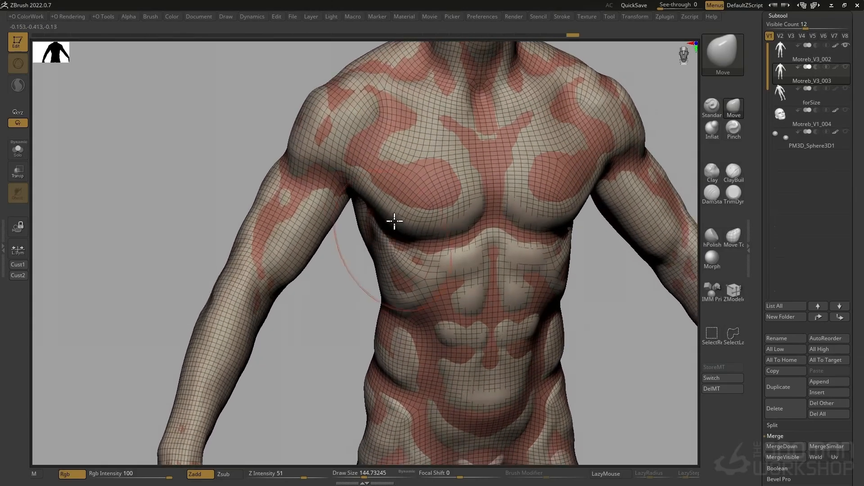
{"action": "right_click_drag", "start_coordinate": [377, 140], "coordinate": [342, 178]}
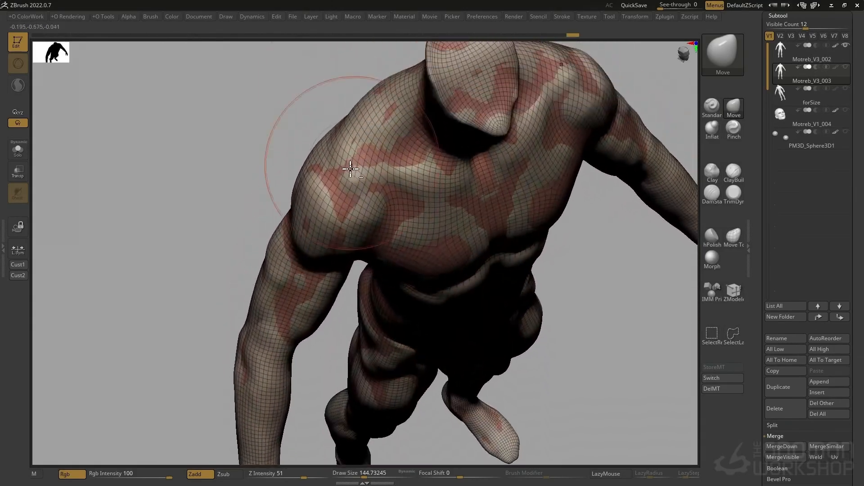
{"action": "mouse_move", "coordinate": [352, 164]}
{"action": "left_mouse_down"}
{"action": "mouse_move", "coordinate": [335, 170]}
{"action": "mouse_move", "coordinate": [345, 167]}
{"action": "left_mouse_up"}
{"action": "left_click_drag", "start_coordinate": [362, 113], "coordinate": [353, 137]}
Adjust the upper back and shoulder blade of the duplicate with the Move brush, reducing the draw size from about 192 to 87
{"action": "mouse_move", "coordinate": [354, 137]}
{"action": "right_mouse_down"}
{"action": "mouse_move", "coordinate": [358, 180]}
{"action": "mouse_move", "coordinate": [232, 242]}
{"action": "mouse_move", "coordinate": [233, 226]}
{"action": "right_mouse_up"}
{"action": "mouse_move", "coordinate": [250, 218]}
{"action": "left_mouse_down"}
{"action": "mouse_move", "coordinate": [239, 233]}
{"action": "mouse_move", "coordinate": [253, 212]}
{"action": "left_mouse_up"}
{"action": "key", "text": "s"}
{"action": "left_click_drag", "start_coordinate": [233, 194], "coordinate": [226, 199]}
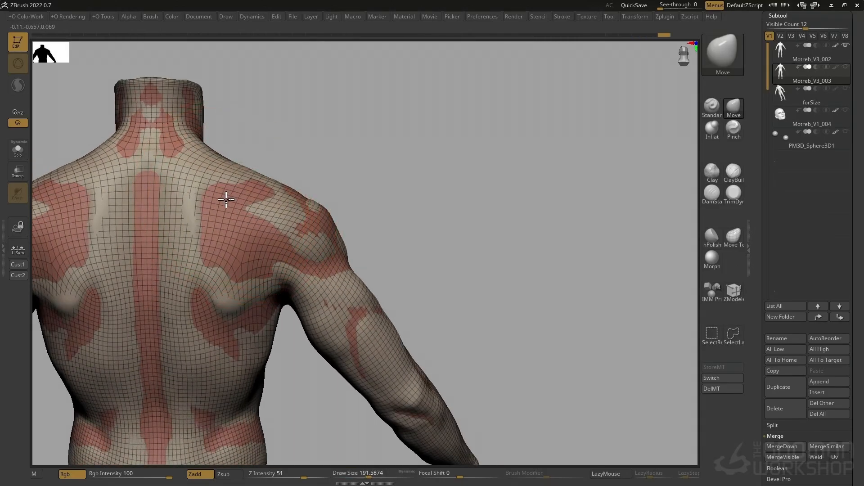
{"action": "mouse_move", "coordinate": [289, 291]}
{"action": "right_mouse_down", "text": "alt"}
{"action": "mouse_move", "coordinate": [278, 222]}
{"action": "mouse_move", "coordinate": [271, 243]}
{"action": "right_mouse_up", "text": "alt"}
{"action": "key", "text": "s"}
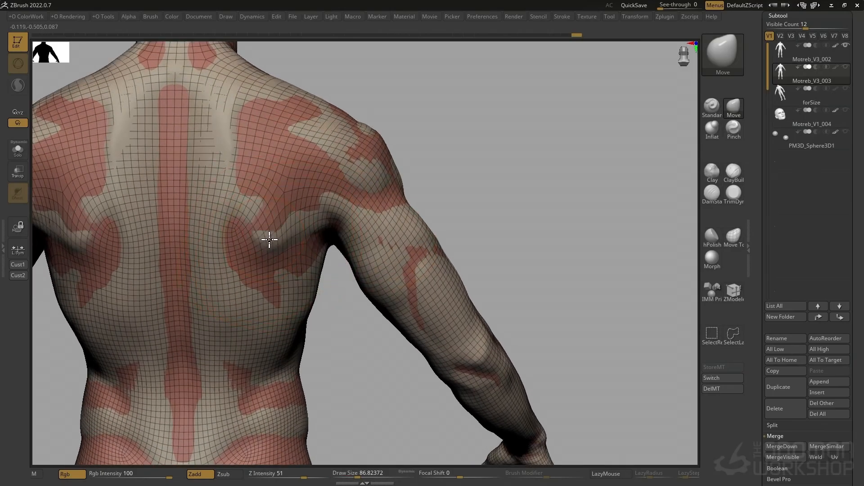
Check the arm and hand, and adjust the lower back with the Move brush at a draw size of about 163
{"action": "right_click_drag", "start_coordinate": [399, 267], "coordinate": [425, 230]}
{"action": "right_click_drag", "start_coordinate": [464, 400], "coordinate": [361, 250], "text": "alt"}
{"action": "right_click_drag", "start_coordinate": [385, 266], "coordinate": [369, 297], "text": "ctrl"}
{"action": "right_click_drag", "start_coordinate": [347, 312], "coordinate": [380, 309]}
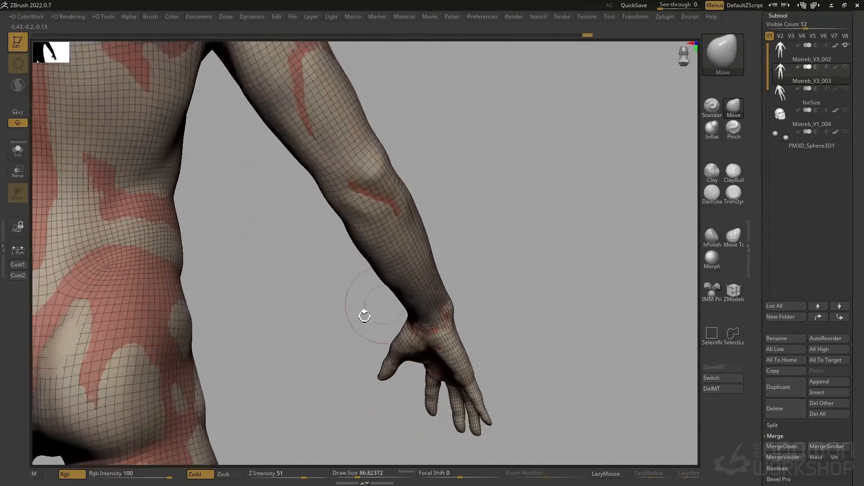
{"action": "right_click_drag", "start_coordinate": [225, 340], "coordinate": [411, 315]}
{"action": "right_click_drag", "start_coordinate": [342, 315], "coordinate": [310, 270], "text": "ctrl"}
{"action": "key", "text": "]"}
{"action": "left_click_drag", "start_coordinate": [312, 250], "coordinate": [308, 255]}
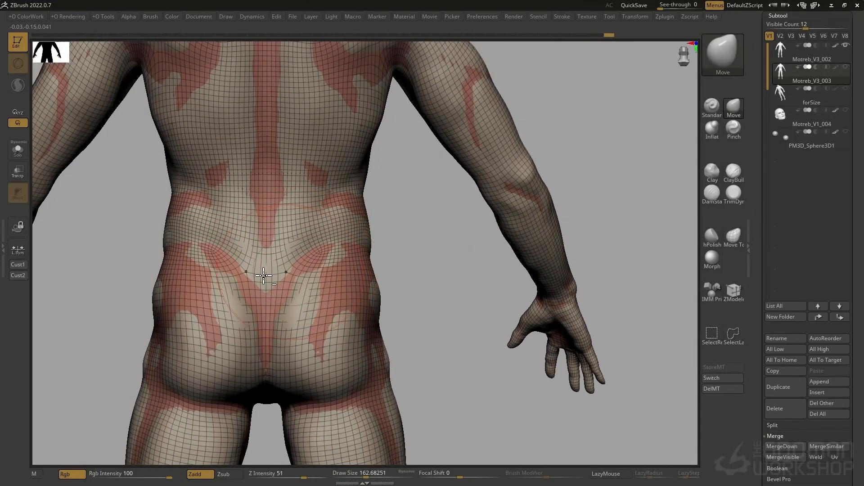
Set the draw size to about 132 and fit the shoulder blade and chest of the duplicate with the Move brush, smoothing the pectorals
{"action": "right_click_drag", "start_coordinate": [459, 337], "coordinate": [347, 315]}
{"action": "right_click_drag", "start_coordinate": [347, 315], "coordinate": [318, 50], "text": "alt"}
{"action": "mouse_move", "coordinate": [338, 261]}
{"action": "right_mouse_down", "text": "ctrl"}
{"action": "mouse_move", "coordinate": [372, 256]}
{"action": "mouse_move", "coordinate": [303, 245]}
{"action": "mouse_move", "coordinate": [286, 255]}
{"action": "mouse_move", "coordinate": [239, 250]}
{"action": "mouse_move", "coordinate": [248, 257]}
{"action": "right_mouse_up", "text": "ctrl"}
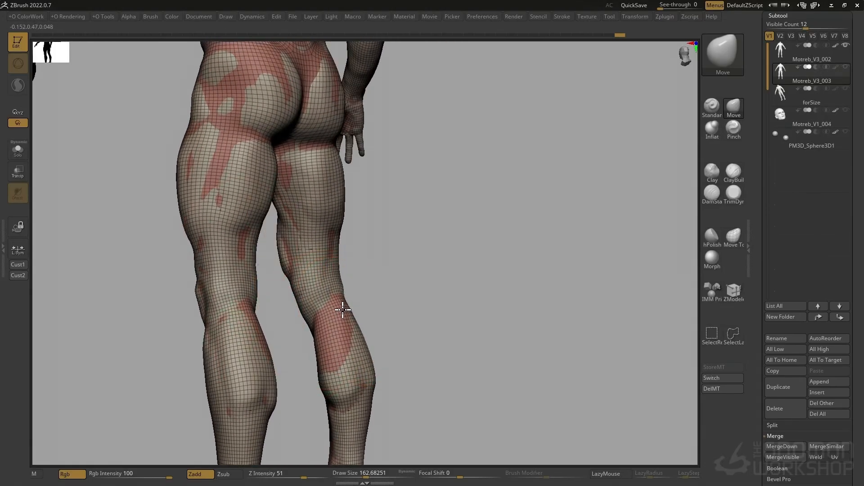
{"action": "mouse_move", "coordinate": [308, 343]}
{"action": "right_mouse_down"}
{"action": "mouse_move", "coordinate": [353, 343]}
{"action": "mouse_move", "coordinate": [304, 345]}
{"action": "right_mouse_up"}
{"action": "right_click_drag", "start_coordinate": [440, 207], "coordinate": [291, 297]}
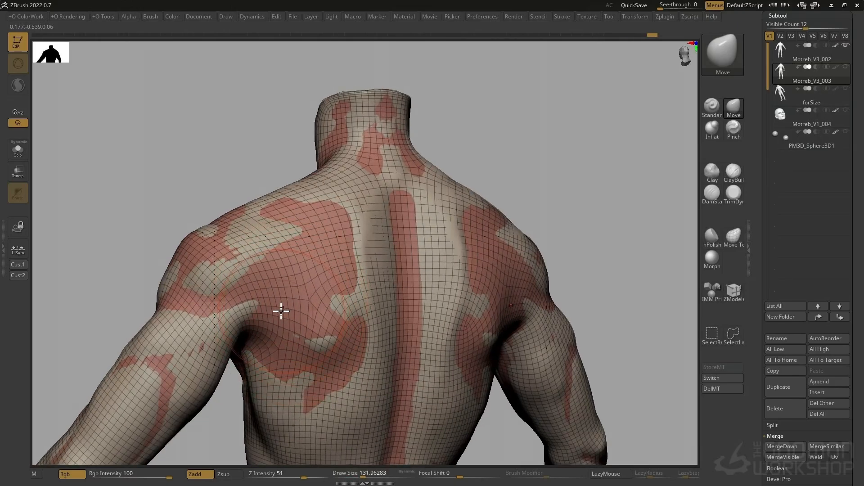
{"action": "right_click_drag", "start_coordinate": [287, 207], "coordinate": [294, 343]}
{"action": "mouse_move", "coordinate": [295, 342]}
{"action": "left_mouse_down"}
{"action": "mouse_move", "coordinate": [299, 315]}
{"action": "mouse_move", "coordinate": [356, 333]}
{"action": "mouse_move", "coordinate": [400, 330]}
{"action": "mouse_move", "coordinate": [419, 264]}
{"action": "mouse_move", "coordinate": [447, 280]}
{"action": "mouse_move", "coordinate": [425, 288]}
{"action": "left_mouse_up"}
{"action": "left_click_drag", "start_coordinate": [386, 221], "coordinate": [356, 292]}
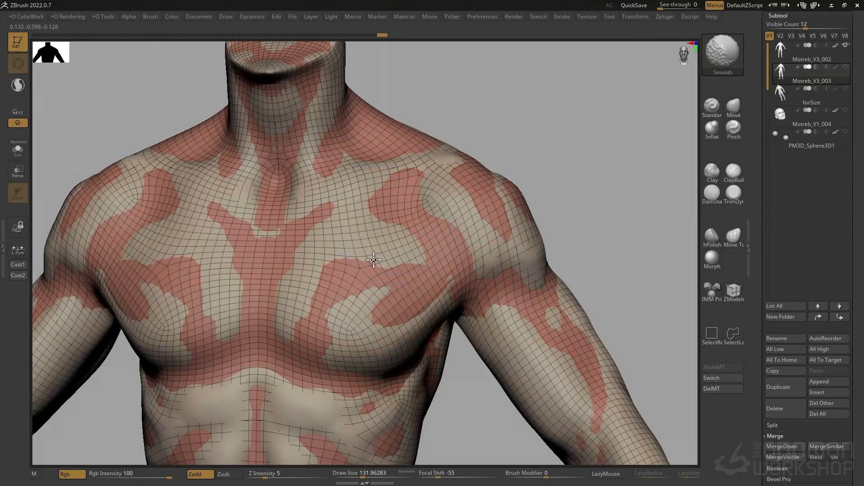
{"action": "mouse_move", "coordinate": [355, 291]}
{"action": "right_mouse_down", "text": "ctrl"}
{"action": "mouse_move", "coordinate": [361, 232]}
{"action": "mouse_move", "coordinate": [347, 265]}
{"action": "mouse_move", "coordinate": [361, 264]}
{"action": "right_mouse_up", "text": "ctrl"}
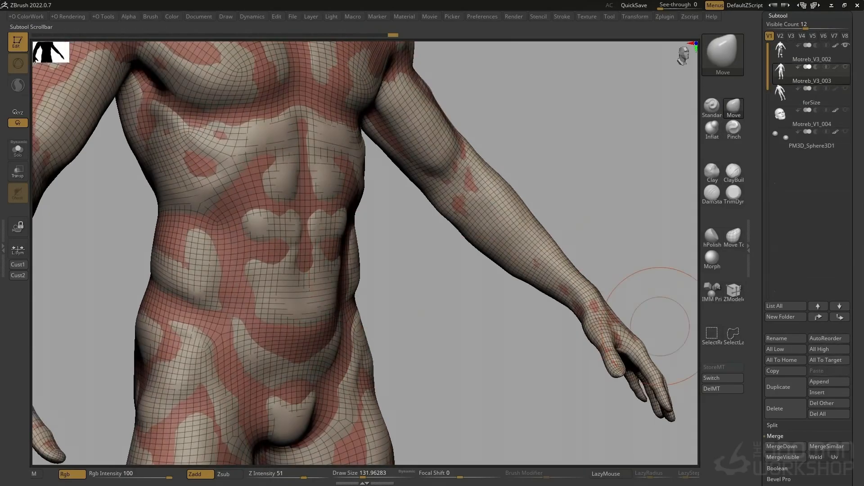
Open the projection settings and isolate the Motreb_V3_003 duplicate, framing it from the front
{"action": "left_click_drag", "start_coordinate": [858, 315], "coordinate": [851, 210]}
{"action": "left_click", "coordinate": [776, 127]}
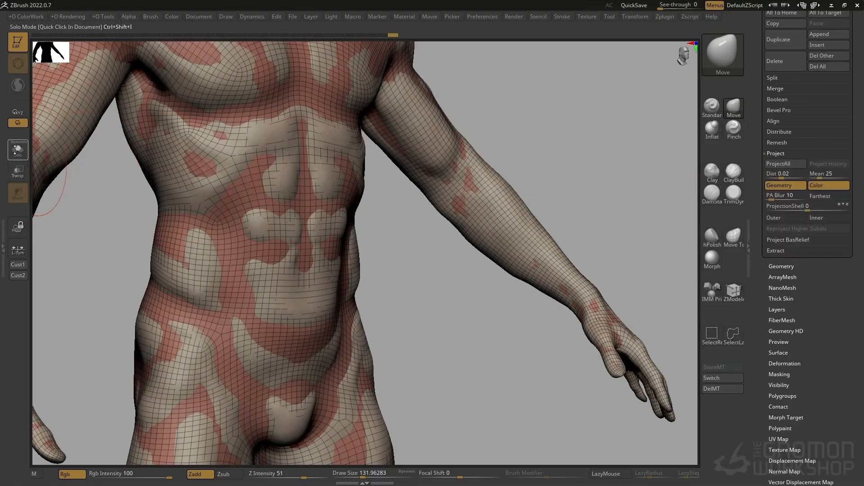
{"action": "left_click", "coordinate": [17, 149]}
{"action": "right_click_drag", "start_coordinate": [335, 208], "coordinate": [573, 221]}
{"action": "key", "text": "f"}
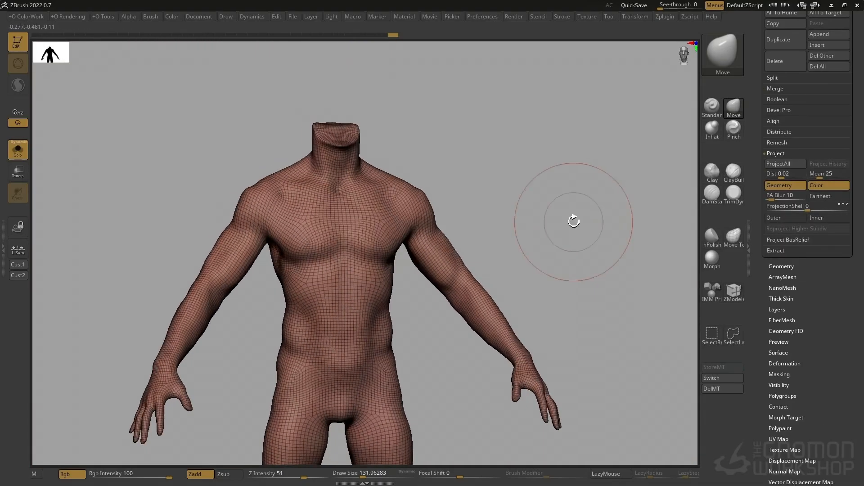
{"action": "key", "text": "alt+Up"}
{"action": "key", "text": "alt+Down"}
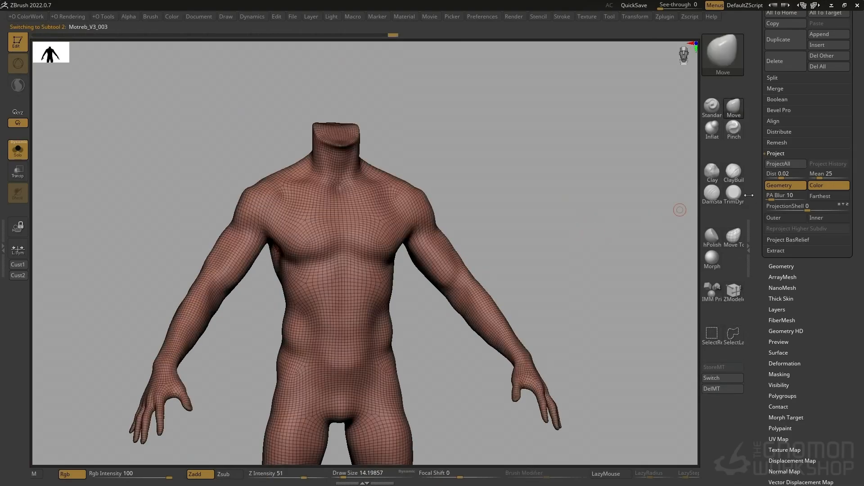
Turn off colour projection, hide the wireframe and project all geometry details onto Motreb_V3_003 at a distance of 0.02
{"action": "left_click", "coordinate": [817, 186]}
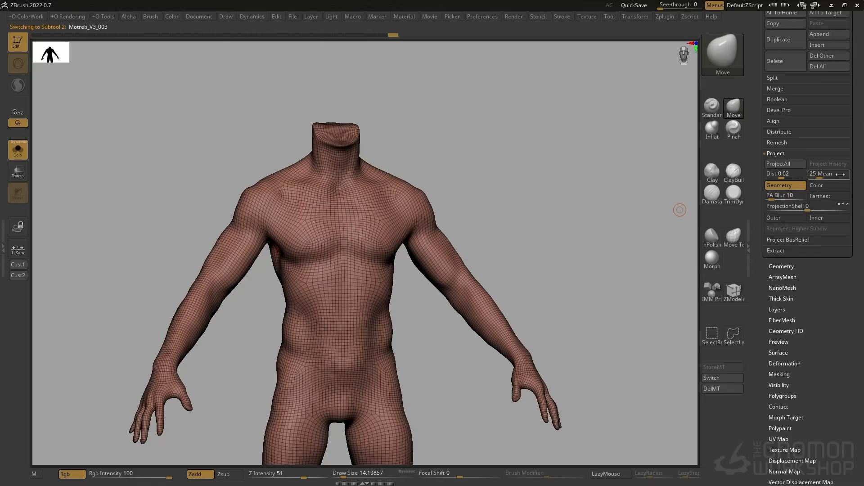
{"action": "key", "text": "shift+f"}
{"action": "left_click_drag", "start_coordinate": [560, 208], "coordinate": [517, 218]}
{"action": "key", "text": "ctrl"}
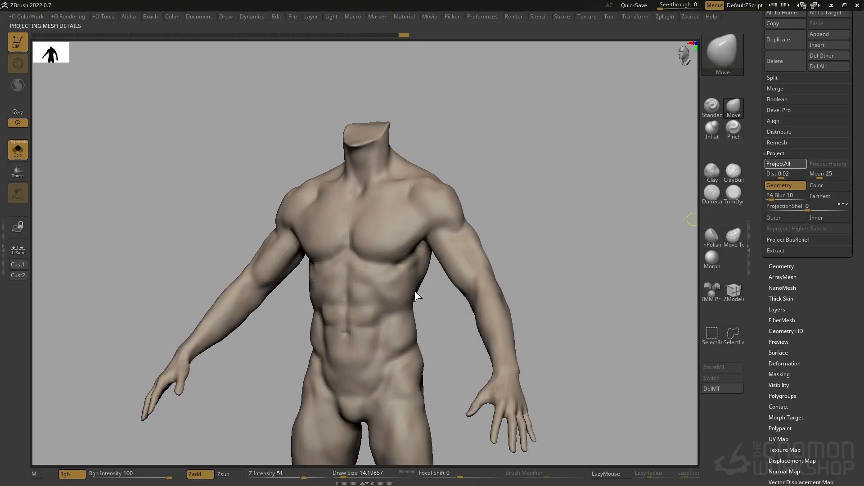
Compare the chest of the projected duplicate with the original Motreb_V3_002
{"action": "right_click_drag", "start_coordinate": [366, 303], "coordinate": [422, 267], "text": "shift"}
{"action": "left_click", "coordinate": [445, 257], "text": "alt"}
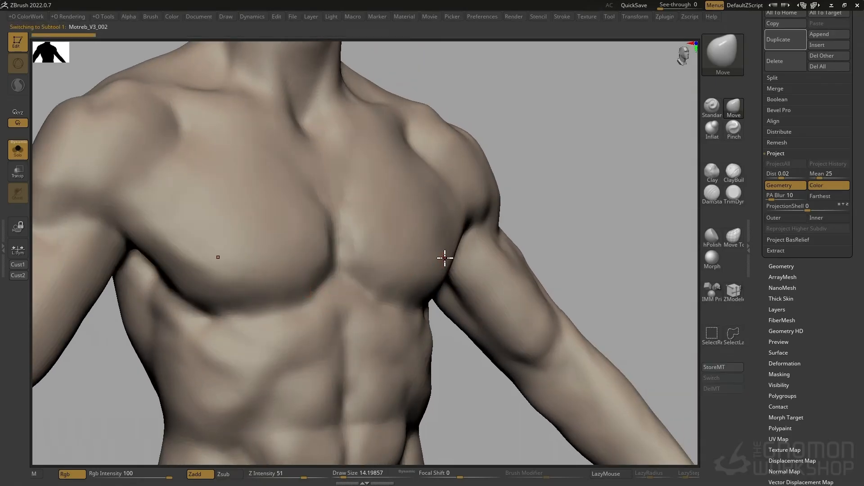
{"action": "key", "text": "shift+f"}
{"action": "key", "text": "shift+f"}
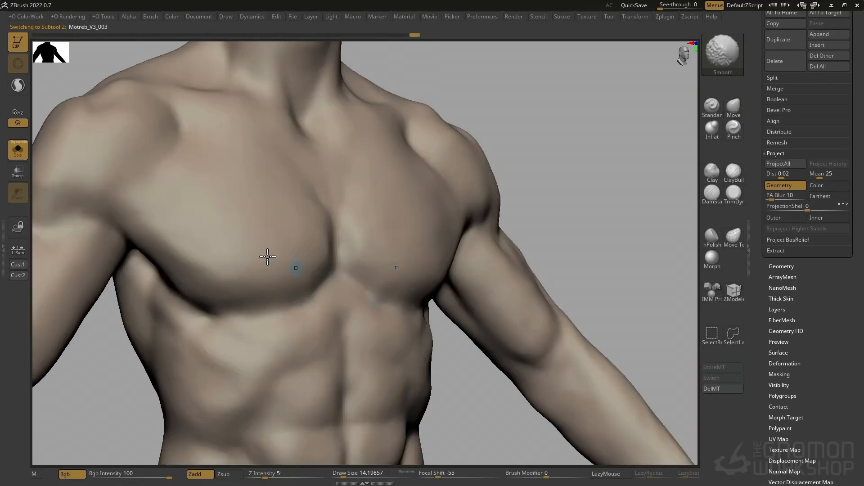
Subdivide the projected duplicate and smooth its ribs and abdomen at a draw size of about 338
{"action": "key", "text": "s"}
{"action": "left_click_drag", "start_coordinate": [205, 269], "coordinate": [227, 270]}
{"action": "key", "text": "ctrl+d"}
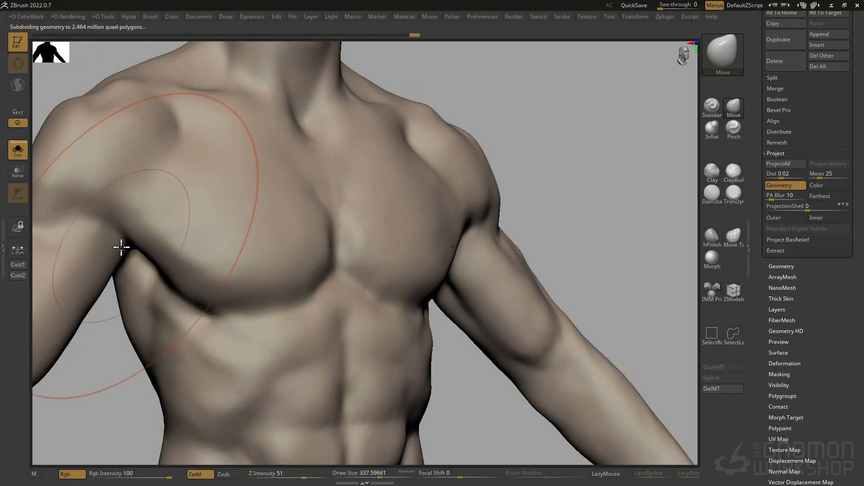
{"action": "right_click_drag", "start_coordinate": [390, 304], "coordinate": [405, 290], "text": "shift"}
{"action": "right_click_drag", "start_coordinate": [478, 376], "coordinate": [339, 139], "text": "alt"}
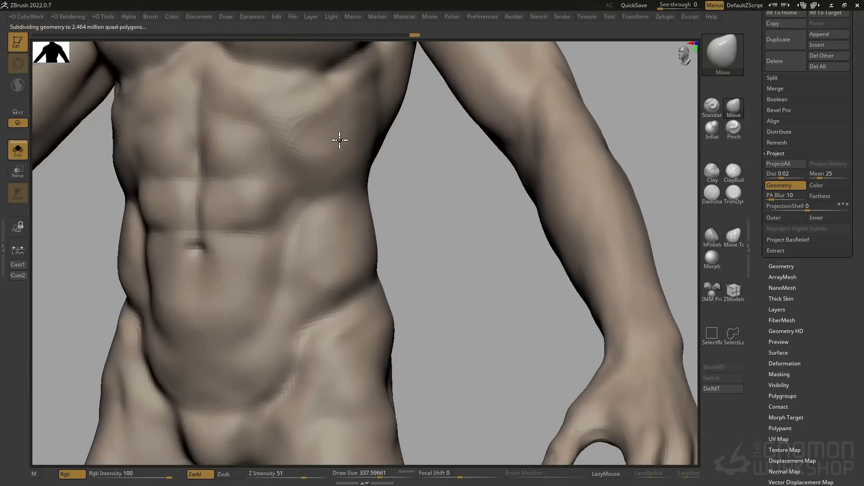
{"action": "key", "text": "shift"}
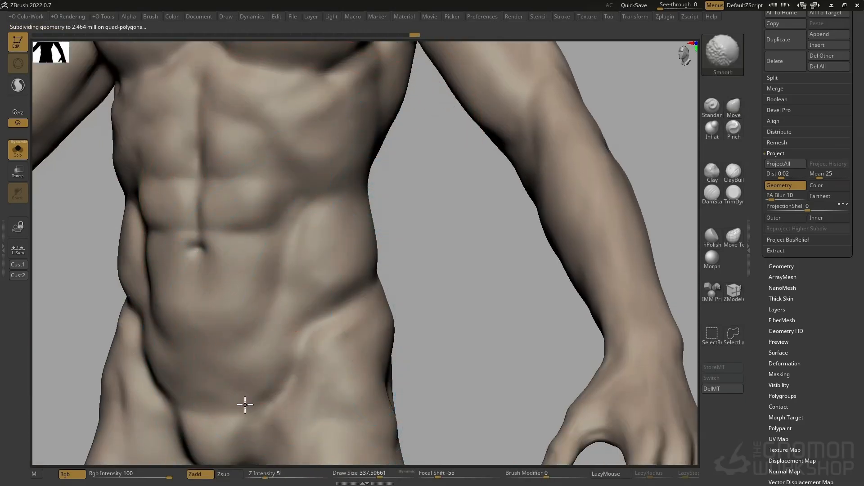
Show the wireframe on the shoulders and chest and compare the topology of Motreb_V3_002 and Motreb_V3_003
{"action": "right_click_drag", "start_coordinate": [349, 108], "coordinate": [293, 364]}
{"action": "key", "text": "shift+f"}
{"action": "key", "text": "Up"}
{"action": "key", "text": "Down"}
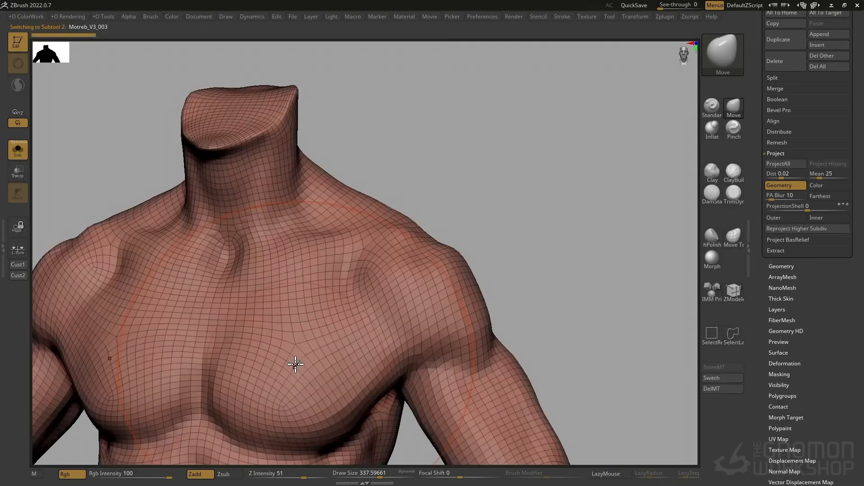
Select the forSize subtool, lower it to its coarse subdivision level and compare its mesh density with Motreb_V3_003
{"action": "left_click_drag", "start_coordinate": [863, 102], "coordinate": [863, 194]}
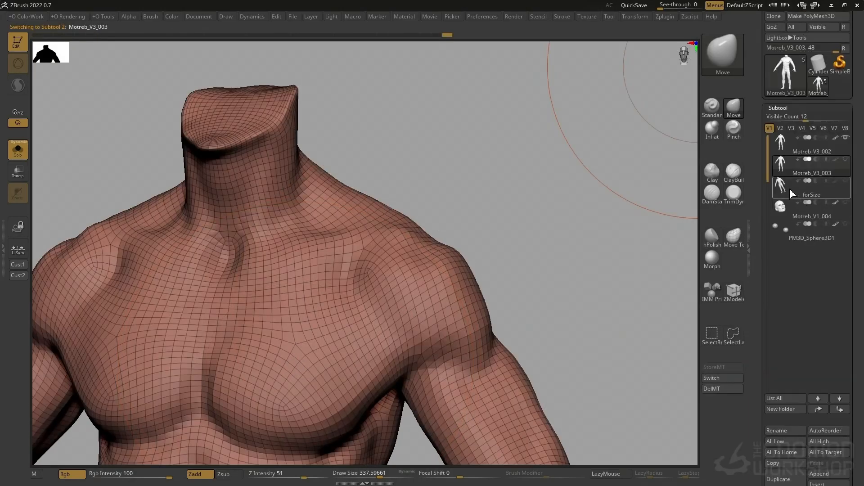
{"action": "left_click", "coordinate": [787, 189]}
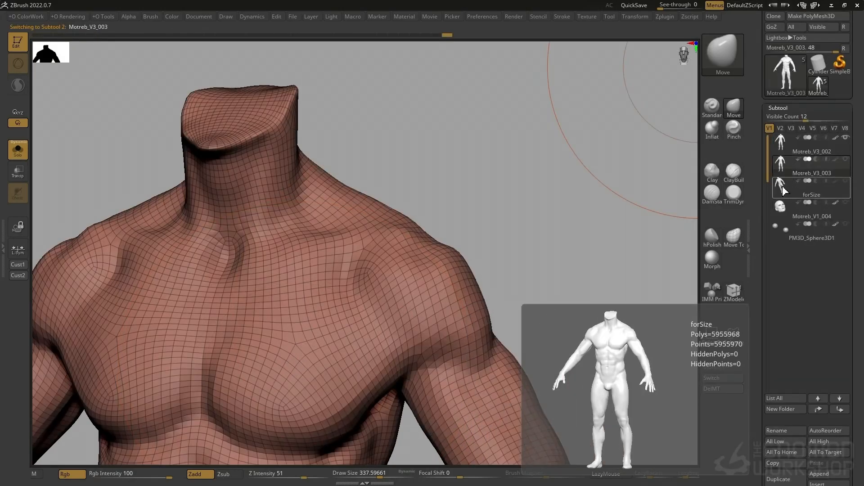
{"action": "key", "text": "shift"}
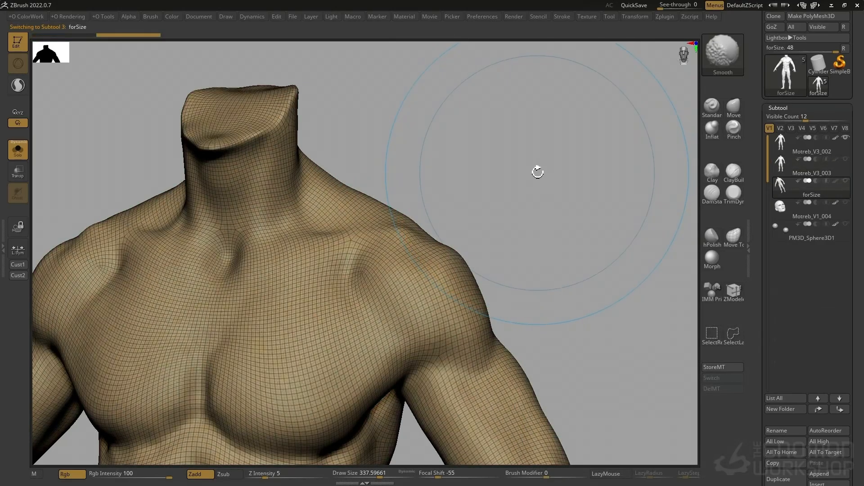
{"action": "key", "text": "s"}
{"action": "left_click_drag", "start_coordinate": [559, 223], "coordinate": [534, 225]}
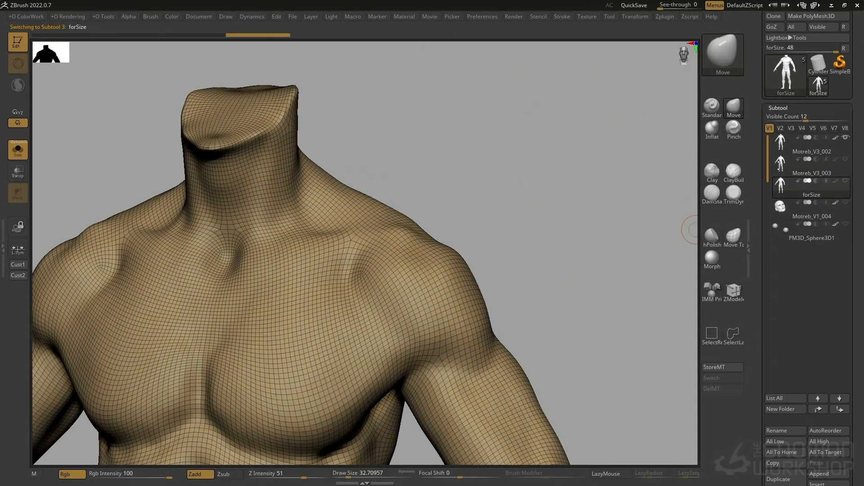
{"action": "left_click", "coordinate": [788, 166]}
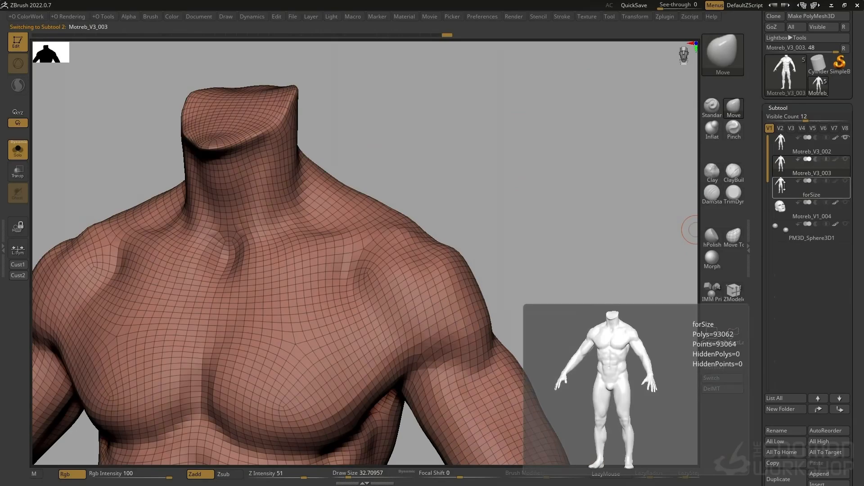
{"action": "left_click", "coordinate": [801, 186]}
Set the draw size to about 116 and store a morph target for the forSize body
{"action": "right_click_drag", "start_coordinate": [288, 329], "coordinate": [347, 288], "text": "ctrl"}
{"action": "mouse_move", "coordinate": [370, 426]}
{"action": "right_mouse_down", "text": "alt"}
{"action": "mouse_move", "coordinate": [329, 291]}
{"action": "mouse_move", "coordinate": [355, 266]}
{"action": "mouse_move", "coordinate": [335, 217]}
{"action": "mouse_move", "coordinate": [319, 217]}
{"action": "right_mouse_up", "text": "alt"}
{"action": "key", "text": "s"}
{"action": "left_click_drag", "start_coordinate": [319, 216], "coordinate": [327, 208]}
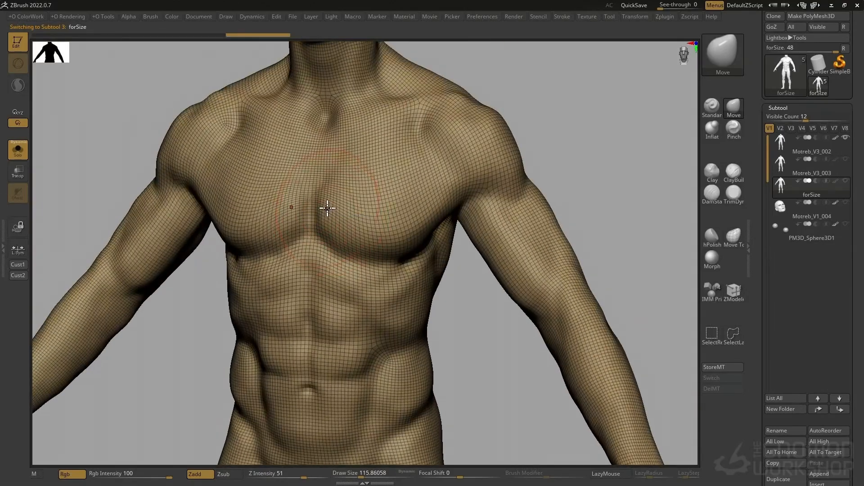
{"action": "left_click_drag", "start_coordinate": [861, 279], "coordinate": [860, 188]}
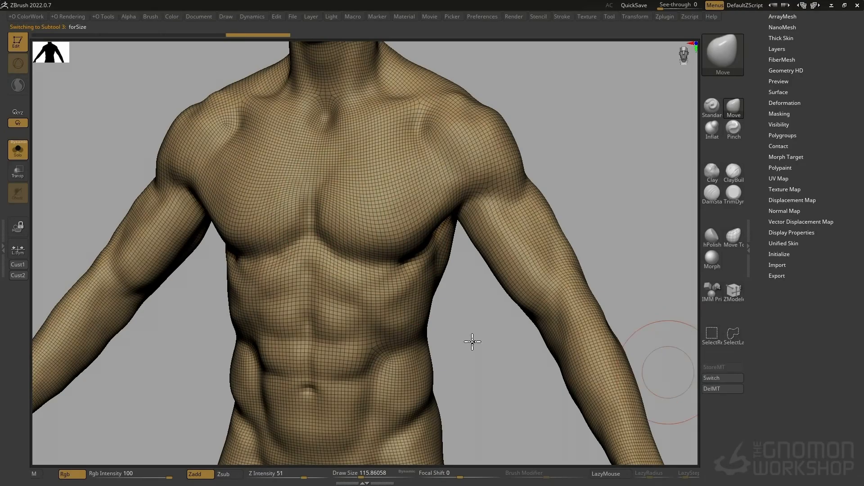
Smooth the chest mesh of forSize and apply Project Morph to recover its shape
{"action": "mouse_move", "coordinate": [315, 206]}
{"action": "left_mouse_down", "text": "shift"}
{"action": "mouse_move", "coordinate": [321, 170]}
{"action": "mouse_move", "coordinate": [318, 218]}
{"action": "mouse_move", "coordinate": [337, 200]}
{"action": "mouse_move", "coordinate": [318, 209]}
{"action": "mouse_move", "coordinate": [373, 198]}
{"action": "left_mouse_up", "text": "shift"}
{"action": "key", "text": "2"}
{"action": "key", "text": "3"}
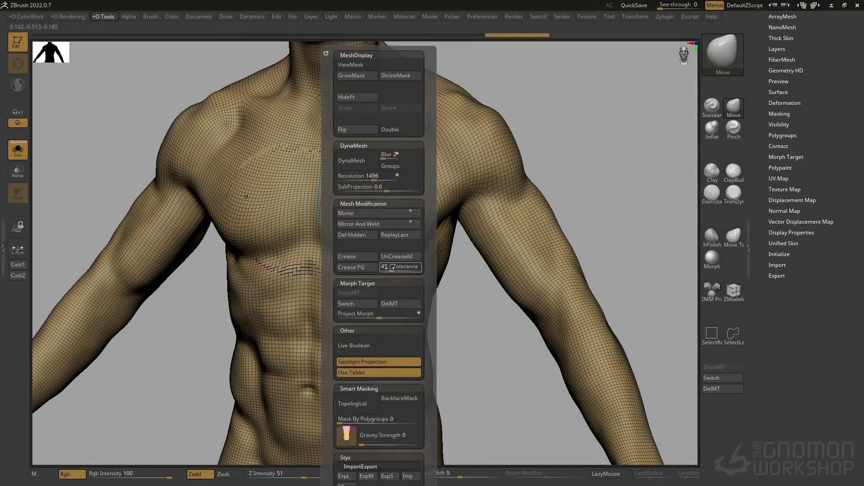
{"action": "left_click", "coordinate": [421, 316]}
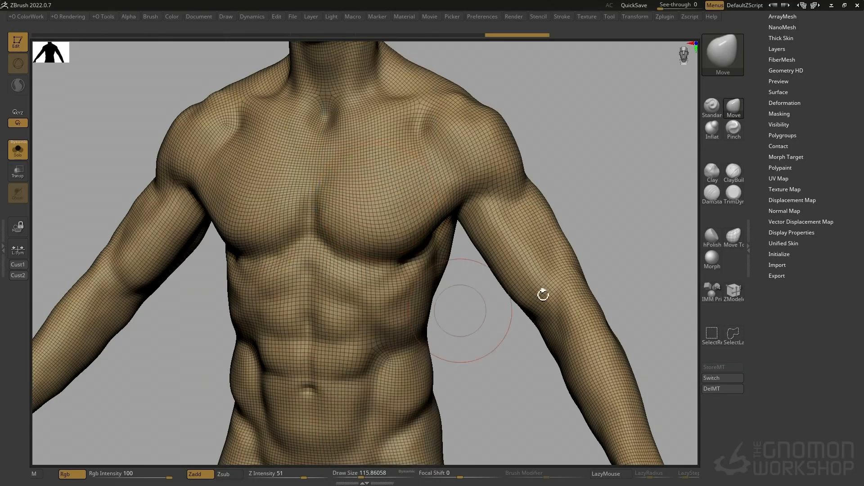
Relax the mesh across the pectorals and front of the shoulders of forSize, and apply Project Morph again
{"action": "right_click_drag", "start_coordinate": [318, 231], "coordinate": [332, 219]}
{"action": "left_click_drag", "start_coordinate": [384, 199], "coordinate": [391, 182]}
{"action": "mouse_move", "coordinate": [390, 185]}
{"action": "left_mouse_down"}
{"action": "mouse_move", "coordinate": [384, 193]}
{"action": "mouse_move", "coordinate": [399, 194]}
{"action": "left_mouse_up"}
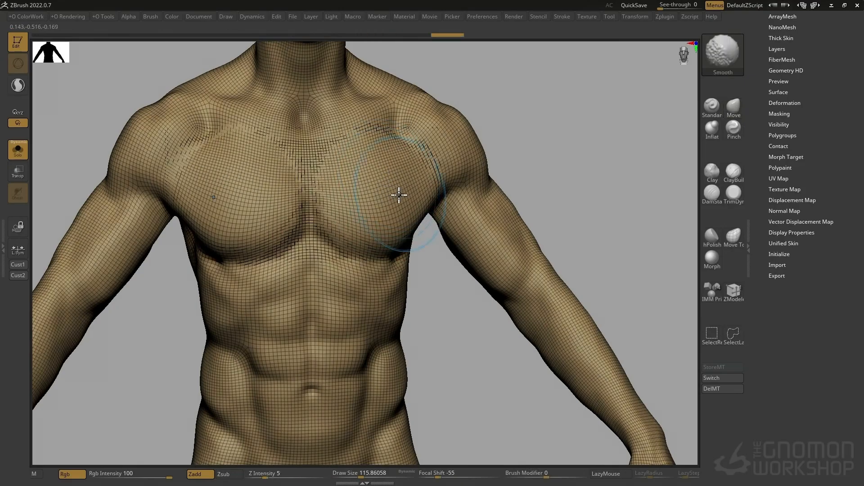
{"action": "key", "text": "space"}
{"action": "left_click", "coordinate": [441, 313]}
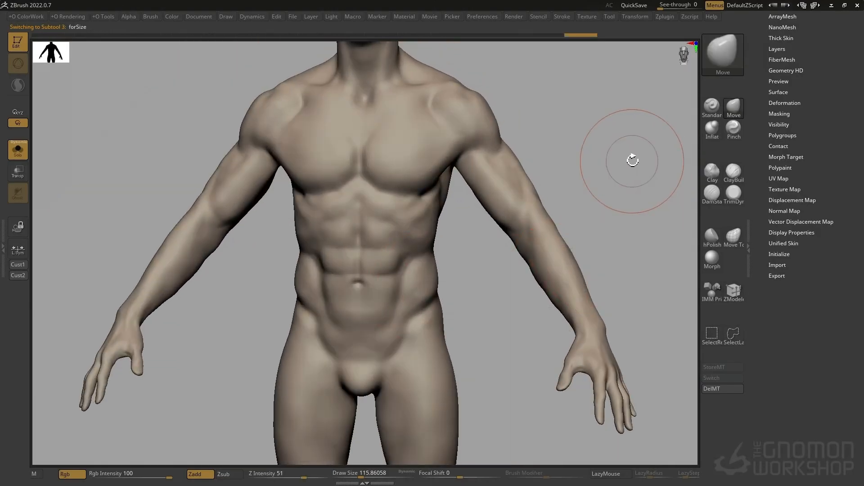
Compare the full-body forms of forSize and Motreb_V3_003 from the front and the back
{"action": "left_click_drag", "start_coordinate": [526, 188], "coordinate": [534, 225]}
{"action": "mouse_move", "coordinate": [485, 158]}
{"action": "left_mouse_down"}
{"action": "mouse_move", "coordinate": [563, 155]}
{"action": "mouse_move", "coordinate": [590, 201]}
{"action": "left_mouse_up"}
{"action": "mouse_move", "coordinate": [546, 257]}
{"action": "left_mouse_down", "text": "alt"}
{"action": "mouse_move", "coordinate": [570, 380]}
{"action": "mouse_move", "coordinate": [569, 295]}
{"action": "mouse_move", "coordinate": [464, 309]}
{"action": "mouse_move", "coordinate": [527, 283]}
{"action": "mouse_move", "coordinate": [598, 282]}
{"action": "mouse_move", "coordinate": [585, 285]}
{"action": "left_mouse_up", "text": "alt"}
{"action": "key", "text": "Down"}
{"action": "key", "text": "Up"}
{"action": "key", "text": "Up"}
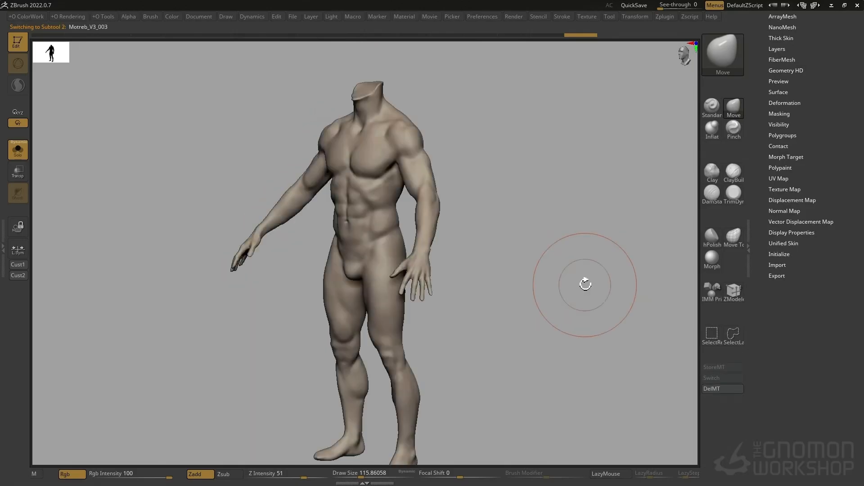
{"action": "key", "text": "Down"}
{"action": "key", "text": "Up"}
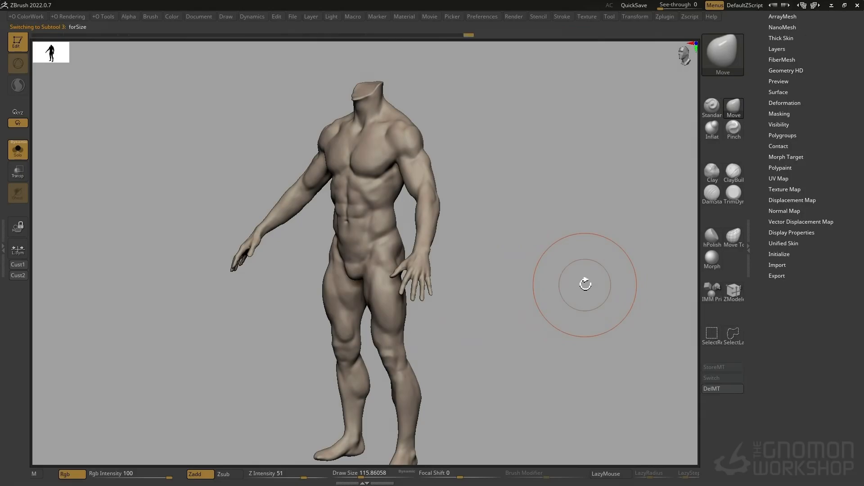
{"action": "mouse_move", "coordinate": [586, 285]}
{"action": "left_mouse_down"}
{"action": "mouse_move", "coordinate": [434, 252]}
{"action": "mouse_move", "coordinate": [482, 277]}
{"action": "left_mouse_up"}
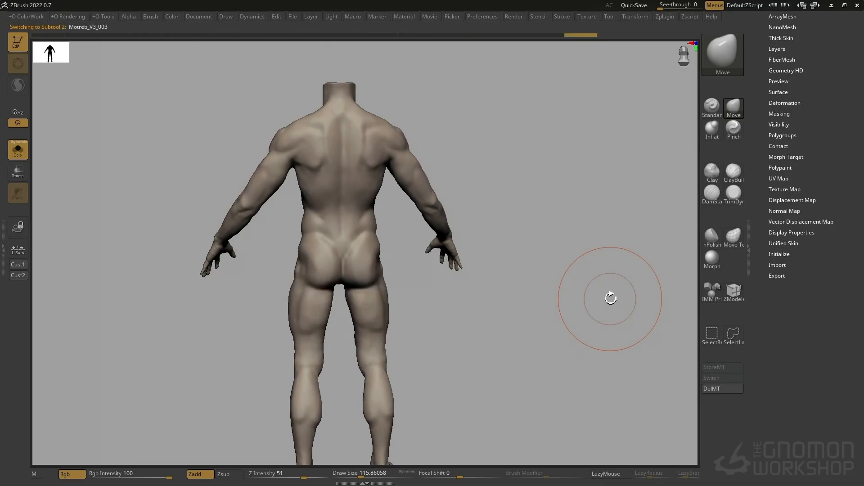
Return to a front view of the whole body and select the Motreb_V3_003 subtool
{"action": "mouse_move", "coordinate": [636, 289]}
{"action": "left_mouse_down"}
{"action": "mouse_move", "coordinate": [486, 300]}
{"action": "mouse_move", "coordinate": [505, 295]}
{"action": "mouse_move", "coordinate": [510, 278]}
{"action": "mouse_move", "coordinate": [532, 303]}
{"action": "mouse_move", "coordinate": [517, 303]}
{"action": "mouse_move", "coordinate": [529, 274]}
{"action": "mouse_move", "coordinate": [546, 283]}
{"action": "mouse_move", "coordinate": [633, 292]}
{"action": "mouse_move", "coordinate": [639, 301]}
{"action": "mouse_move", "coordinate": [534, 299]}
{"action": "left_mouse_up"}
{"action": "key", "text": "s"}
{"action": "left_click_drag", "start_coordinate": [853, 73], "coordinate": [842, 301]}
{"action": "left_click_drag", "start_coordinate": [852, 122], "coordinate": [811, 290]}
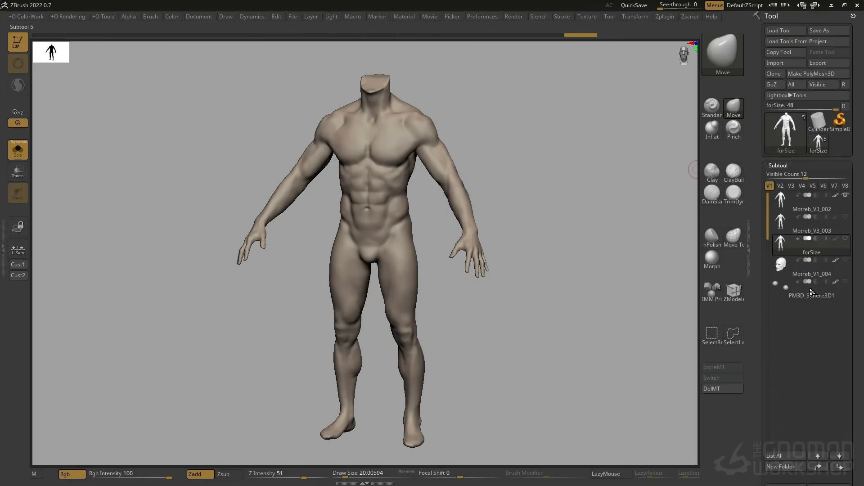
{"action": "left_click", "coordinate": [776, 228]}
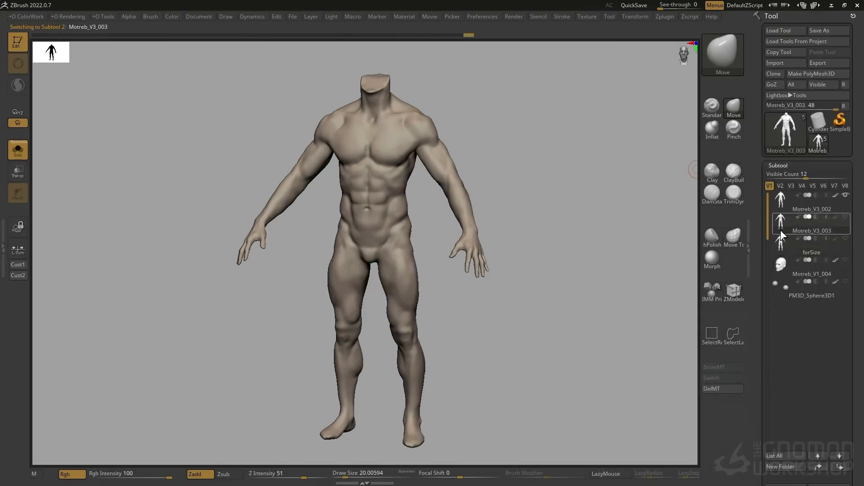
Delete the Motreb_V3_002 subtool permanently
{"action": "left_click_drag", "start_coordinate": [861, 416], "coordinate": [859, 393]}
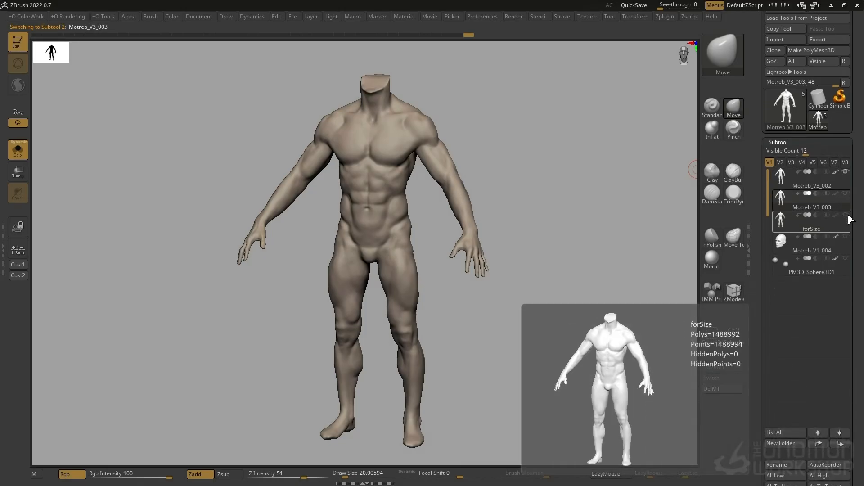
{"action": "left_click_drag", "start_coordinate": [850, 359], "coordinate": [848, 321]}
{"action": "left_click", "coordinate": [748, 453]}
{"action": "left_click_drag", "start_coordinate": [756, 428], "coordinate": [756, 347]}
{"action": "left_click", "coordinate": [785, 422]}
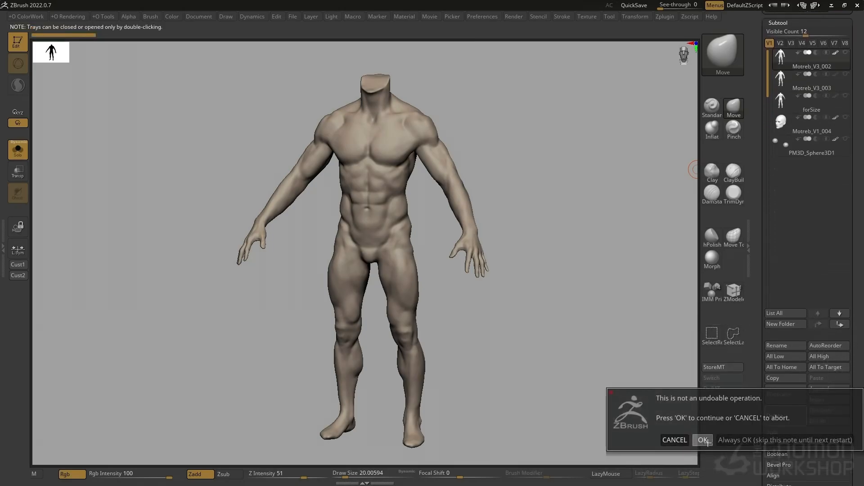
{"action": "left_click", "coordinate": [704, 440]}
Compare the polygon wireframes of the Motreb_V3_003 and forSize subtools, examining the torso and hips up close
{"action": "left_click", "coordinate": [784, 86]}
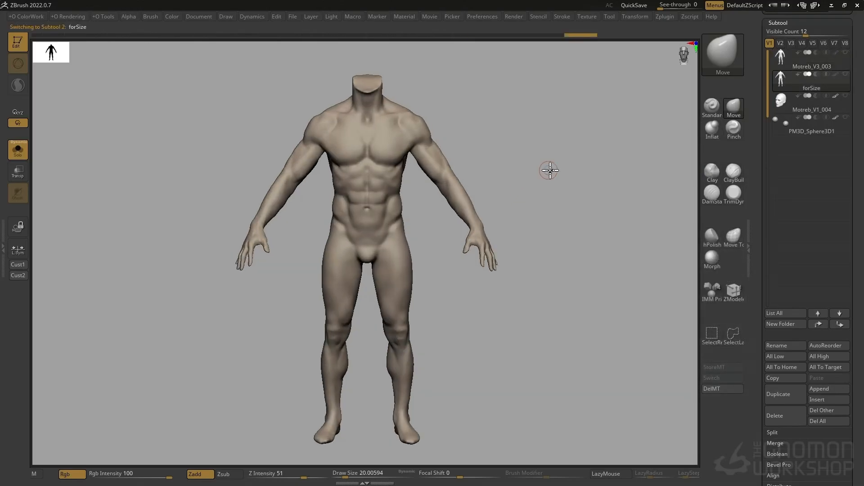
{"action": "left_click", "coordinate": [784, 60]}
{"action": "key", "text": "shift+f"}
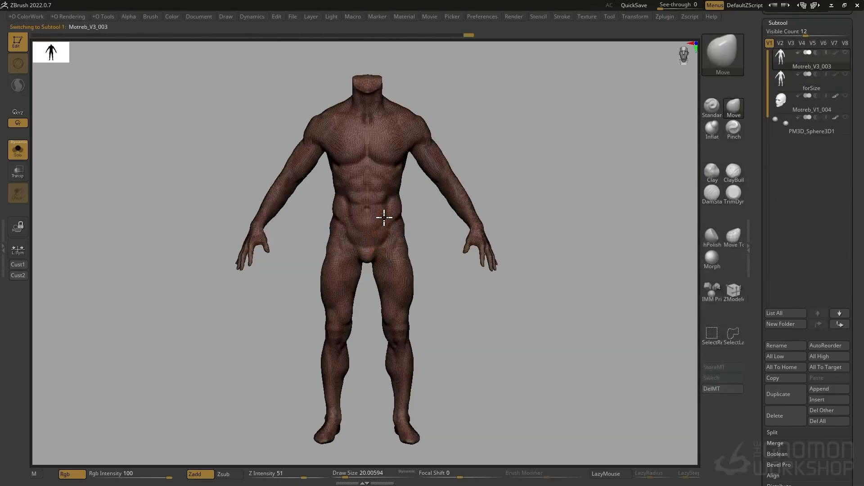
{"action": "right_click_drag", "start_coordinate": [382, 218], "coordinate": [457, 276], "text": "ctrl"}
{"action": "right_click_drag", "start_coordinate": [573, 264], "coordinate": [497, 368]}
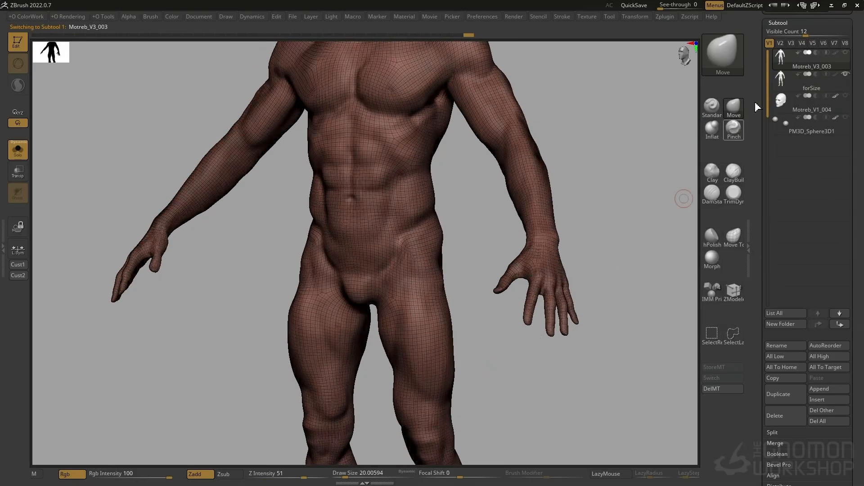
{"action": "left_click", "coordinate": [784, 81]}
{"action": "right_click_drag", "start_coordinate": [409, 337], "coordinate": [413, 301], "text": "alt"}
{"action": "right_click_drag", "start_coordinate": [428, 151], "coordinate": [460, 224], "text": "ctrl"}
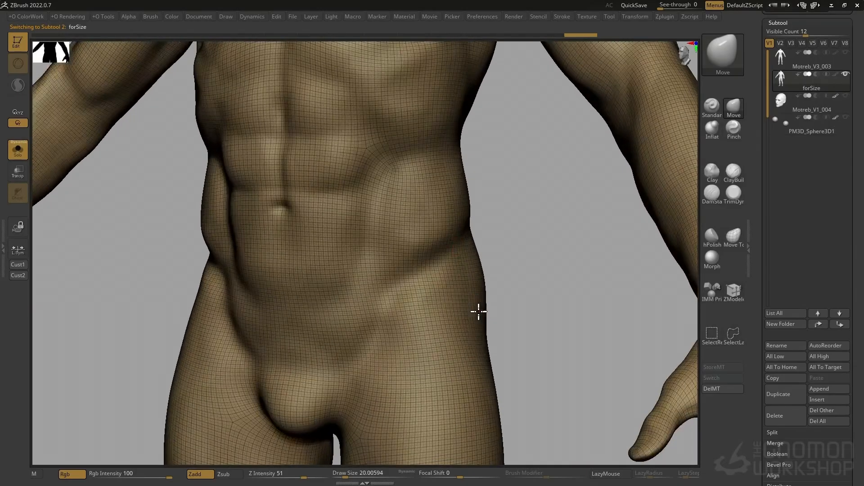
{"action": "right_click_drag", "start_coordinate": [479, 312], "coordinate": [500, 202], "text": "ctrl"}
{"action": "key", "text": "shift+f"}
Delete the Motreb_V3_003 subtool permanently, keeping forSize as the body
{"action": "left_click", "coordinate": [781, 55]}
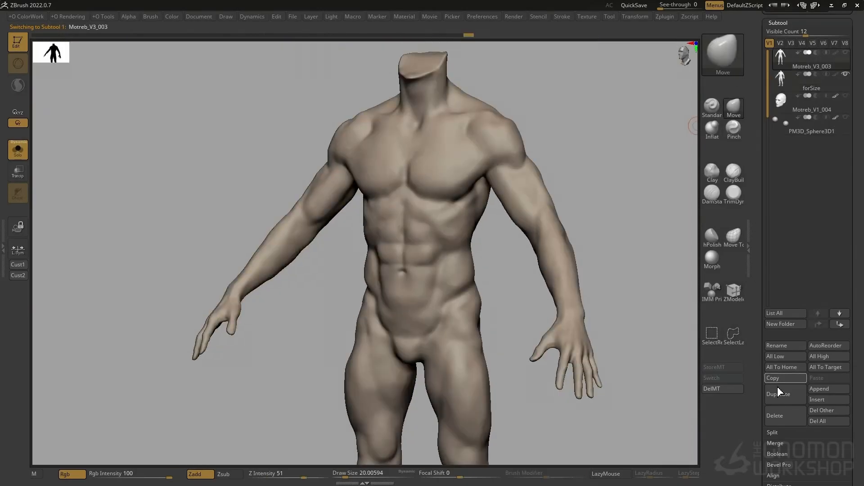
{"action": "left_click", "coordinate": [778, 416]}
{"action": "left_click", "coordinate": [704, 443]}
{"action": "right_click_drag", "start_coordinate": [639, 305], "coordinate": [701, 214], "text": "ctrl"}
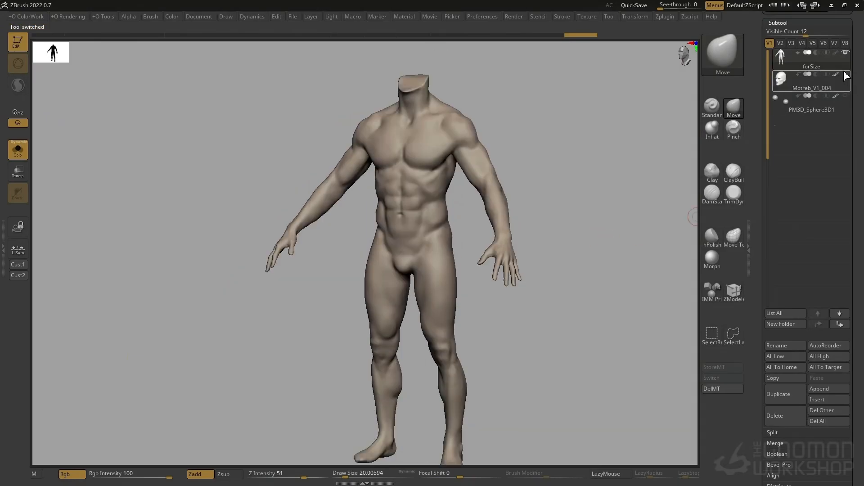
Leave solo mode, select the Motreb_V1_004 head and examine its polygon wireframe in a close side view
{"action": "right_click_drag", "start_coordinate": [535, 126], "coordinate": [542, 264], "text": "alt"}
{"action": "left_click", "coordinate": [20, 153]}
{"action": "right_click_drag", "start_coordinate": [330, 255], "coordinate": [559, 358]}
{"action": "right_click_drag", "start_coordinate": [352, 227], "coordinate": [458, 193]}
{"action": "left_click", "coordinate": [502, 177], "text": "alt"}
{"action": "right_click_drag", "start_coordinate": [530, 254], "coordinate": [496, 245], "text": "alt"}
{"action": "key", "text": "shift+f"}
{"action": "right_click_drag", "start_coordinate": [547, 254], "coordinate": [576, 245]}
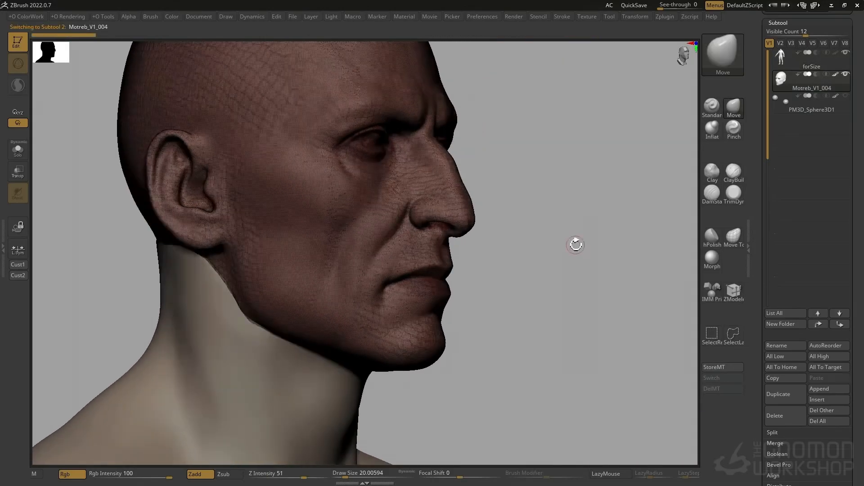
{"action": "key", "text": "shift+f"}
Duplicate the Motreb_V1_004 head and isolate the copy in solo mode
{"action": "right_click_drag", "start_coordinate": [536, 274], "coordinate": [396, 293]}
{"action": "left_click", "coordinate": [796, 402]}
{"action": "left_click_drag", "start_coordinate": [863, 405], "coordinate": [847, 317]}
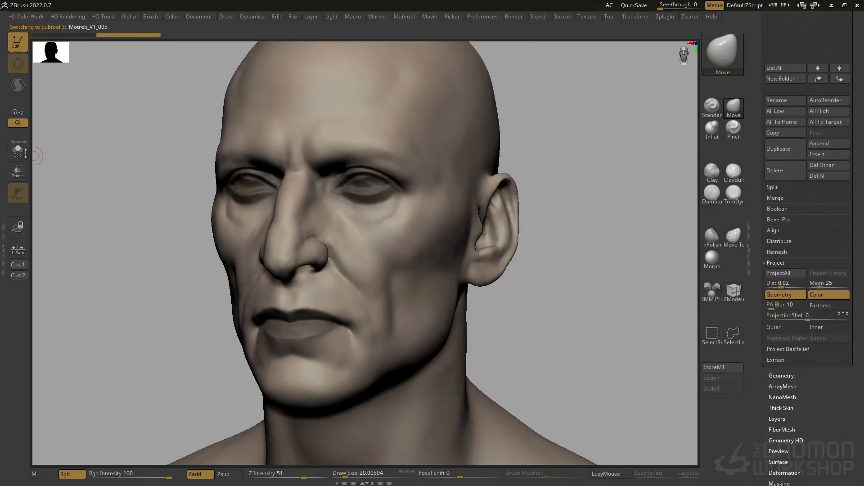
{"action": "left_click", "coordinate": [18, 151]}
Remesh the duplicated head with ZRemesher at a Target Polygons Count of 10.08142, checking that X symmetry is active
{"action": "left_click", "coordinate": [798, 377]}
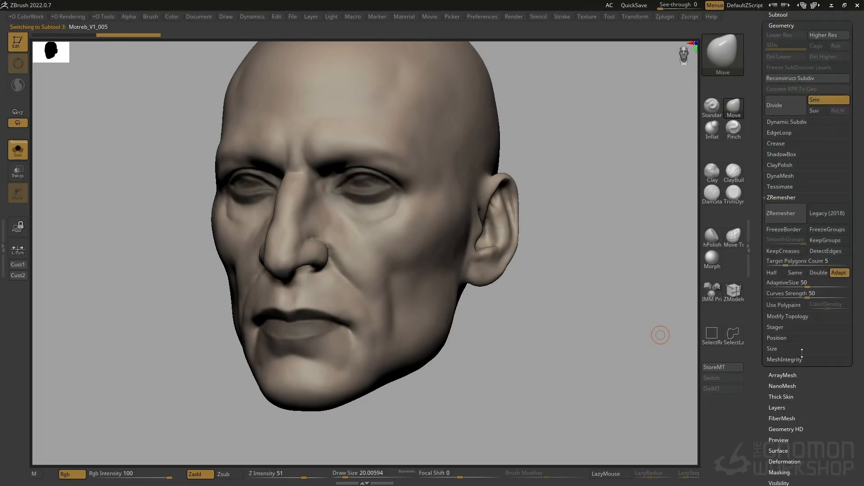
{"action": "left_click_drag", "start_coordinate": [792, 263], "coordinate": [795, 263]}
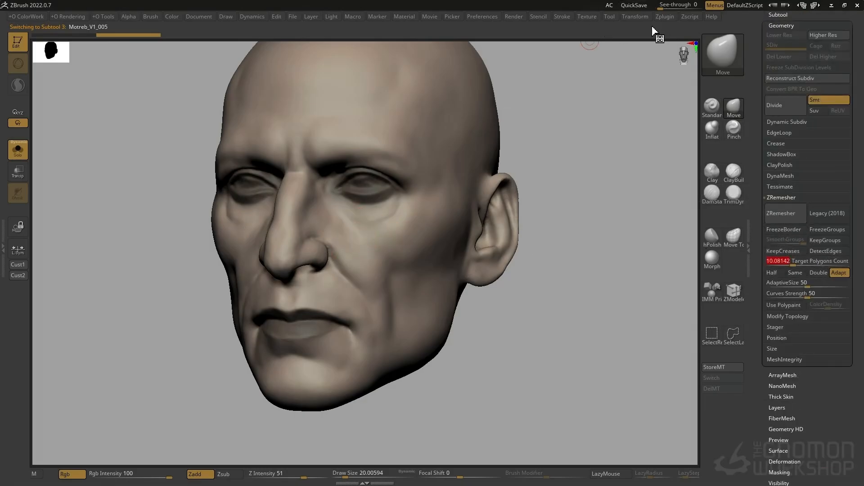
{"action": "left_click", "coordinate": [636, 17]}
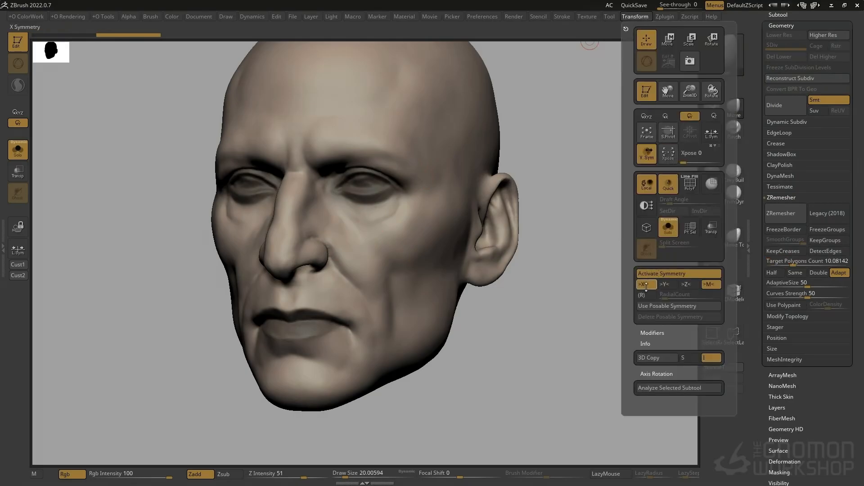
{"action": "left_click", "coordinate": [778, 216]}
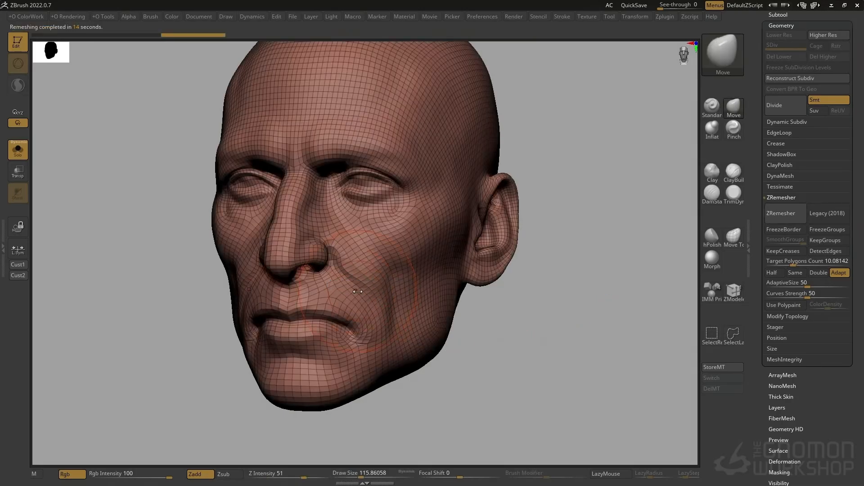
Examine the edge flow of the remeshed head around the cheeks, mouth, forehead and ear
{"action": "key", "text": "shift"}
{"action": "mouse_move", "coordinate": [399, 287]}
{"action": "right_mouse_down"}
{"action": "mouse_move", "coordinate": [407, 231]}
{"action": "mouse_move", "coordinate": [366, 236]}
{"action": "mouse_move", "coordinate": [411, 239]}
{"action": "mouse_move", "coordinate": [406, 251]}
{"action": "right_mouse_up"}
{"action": "key", "text": "shift"}
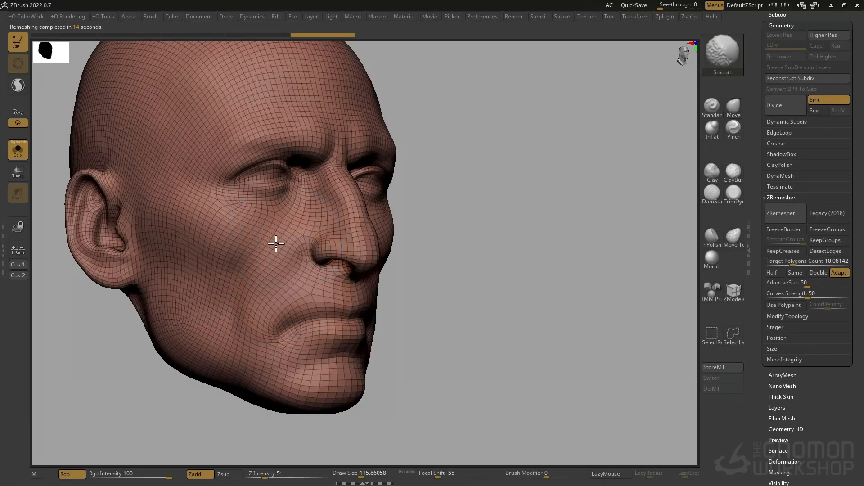
{"action": "key", "text": "shift"}
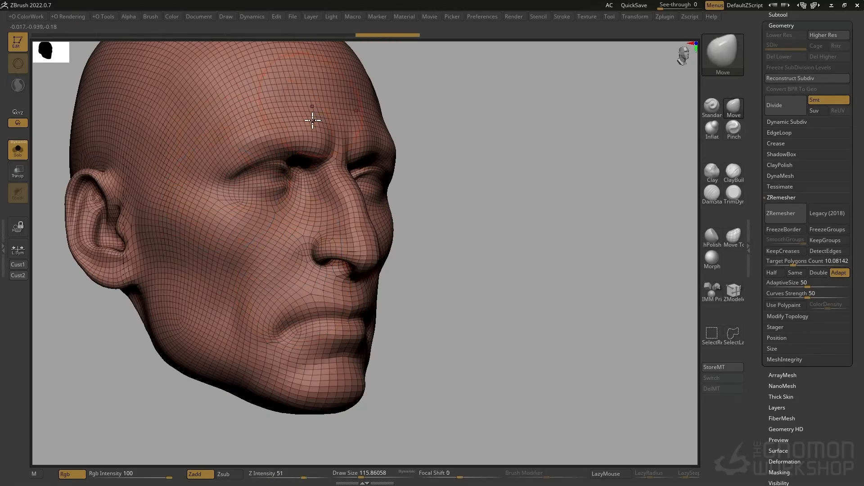
{"action": "right_click_drag", "start_coordinate": [221, 237], "coordinate": [253, 240]}
{"action": "right_click_drag", "start_coordinate": [164, 243], "coordinate": [275, 244], "text": "alt"}
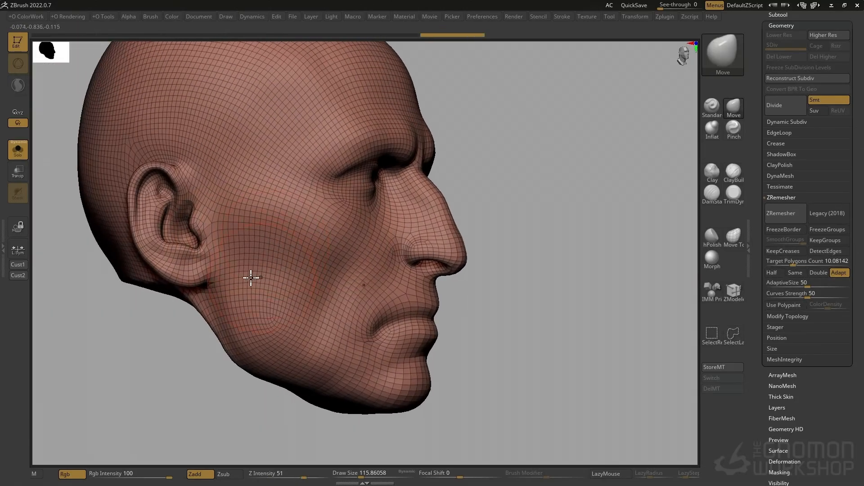
Run ZRemesher on the duplicated head again and turn off its wireframe display
{"action": "left_click", "coordinate": [768, 214]}
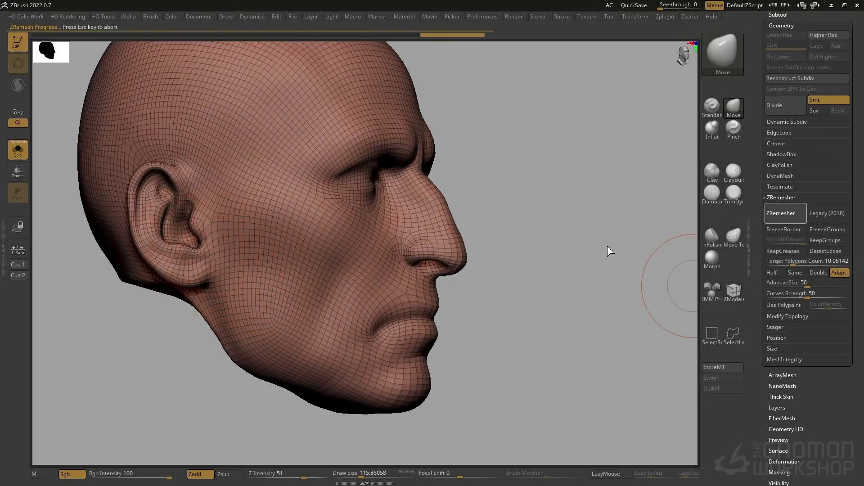
{"action": "right_click_drag", "start_coordinate": [610, 228], "coordinate": [542, 257]}
{"action": "key", "text": "shift+f"}
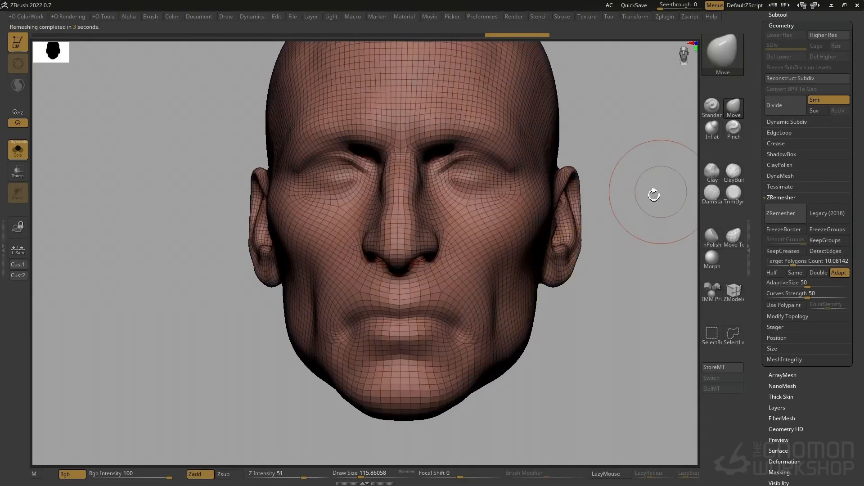
{"action": "right_click_drag", "start_coordinate": [656, 193], "coordinate": [621, 183]}
Project the details of Motreb_V1_004 onto the remeshed head with ProjectAll and subdivide the head further
{"action": "left_click_drag", "start_coordinate": [863, 85], "coordinate": [862, 140]}
{"action": "left_click", "coordinate": [795, 69]}
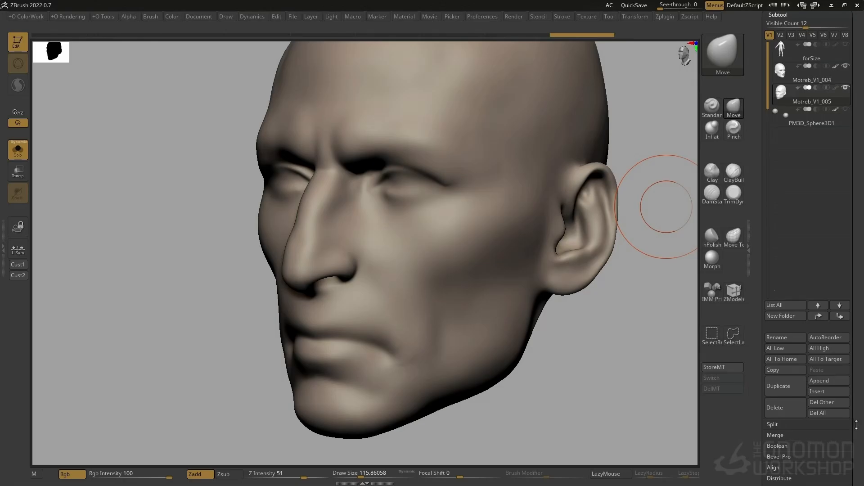
{"action": "left_click_drag", "start_coordinate": [856, 431], "coordinate": [825, 420]}
{"action": "left_click", "coordinate": [798, 449]}
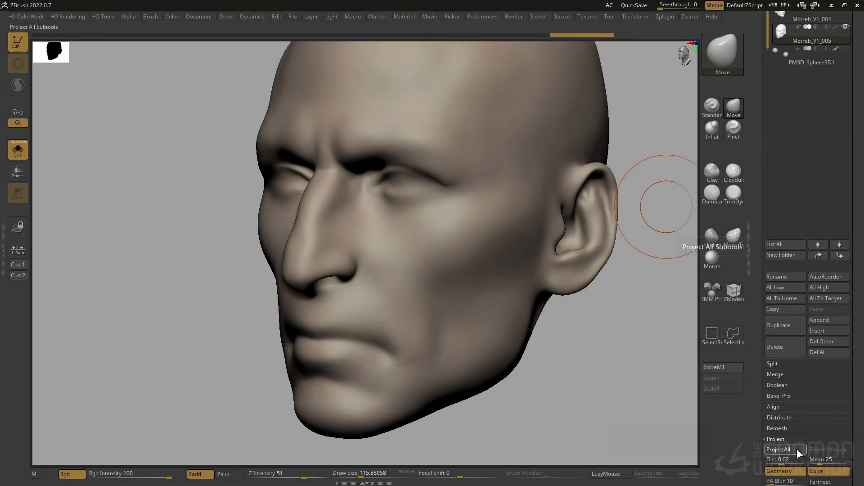
{"action": "left_click", "coordinate": [674, 469]}
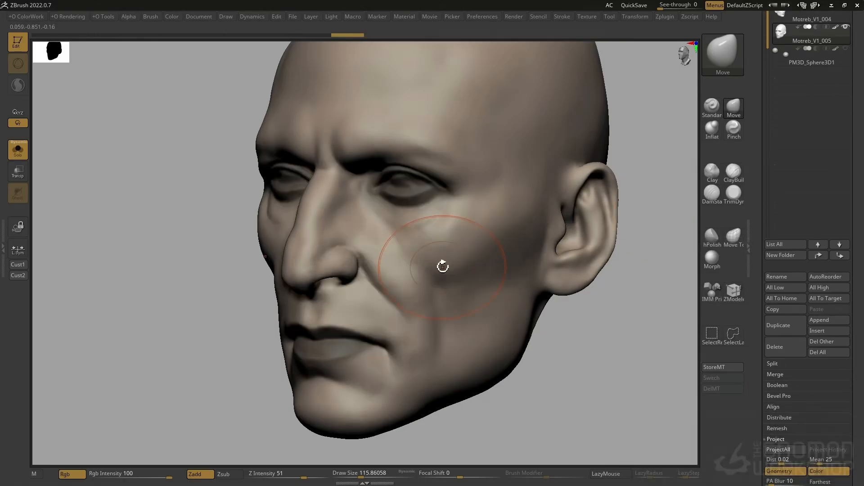
{"action": "key", "text": "ctrl+d"}
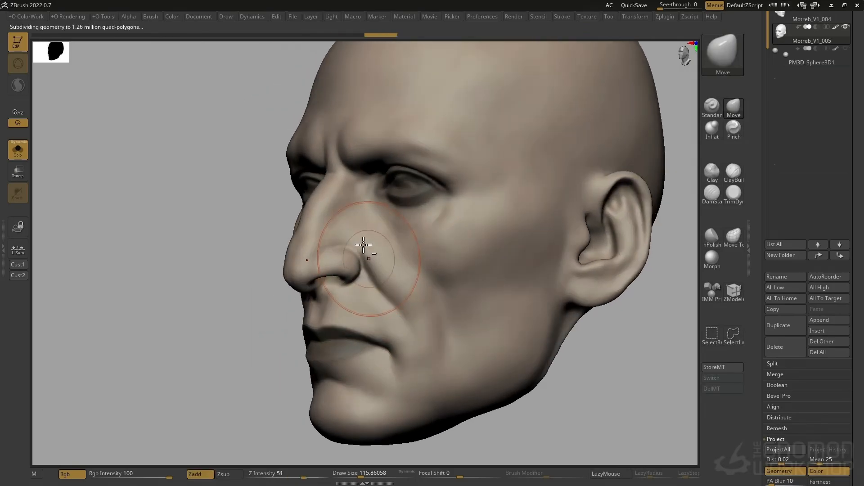
Compare the dense wireframes of Motreb_V1_005 and Motreb_V1_004 around the nose, then frame the whole head
{"action": "mouse_move", "coordinate": [363, 245]}
{"action": "right_mouse_down", "text": "alt"}
{"action": "mouse_move", "coordinate": [431, 299]}
{"action": "mouse_move", "coordinate": [446, 290]}
{"action": "right_mouse_up", "text": "alt"}
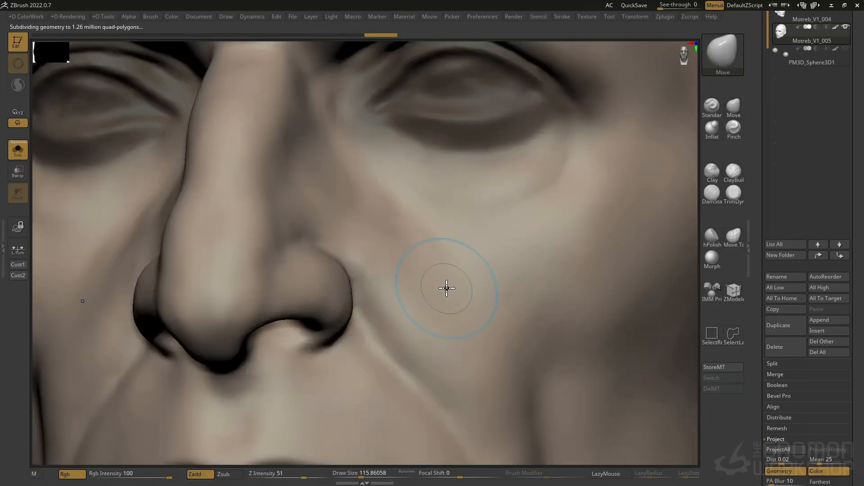
{"action": "key", "text": "shift+f"}
{"action": "key", "text": "shift+f"}
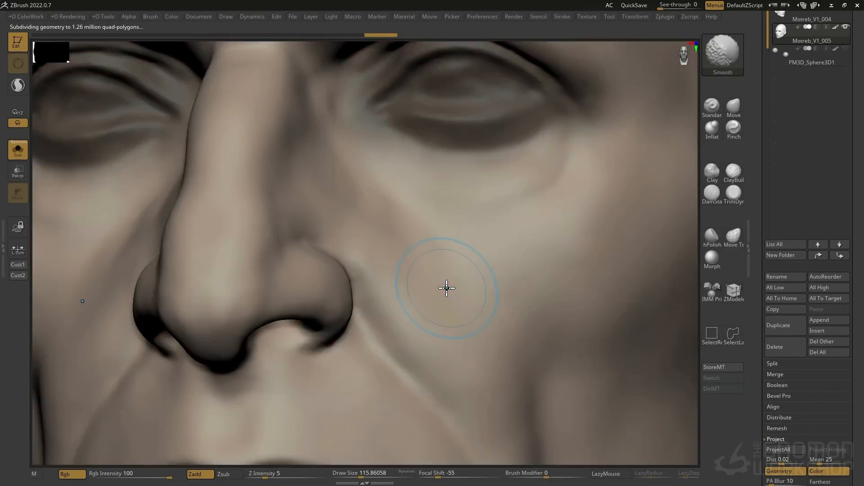
{"action": "key", "text": "shift+f"}
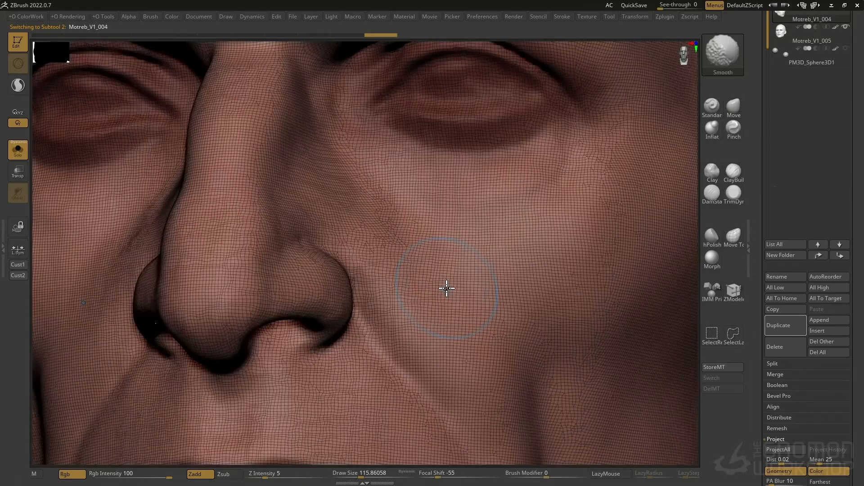
{"action": "key", "text": "shift+f"}
{"action": "key", "text": "f"}
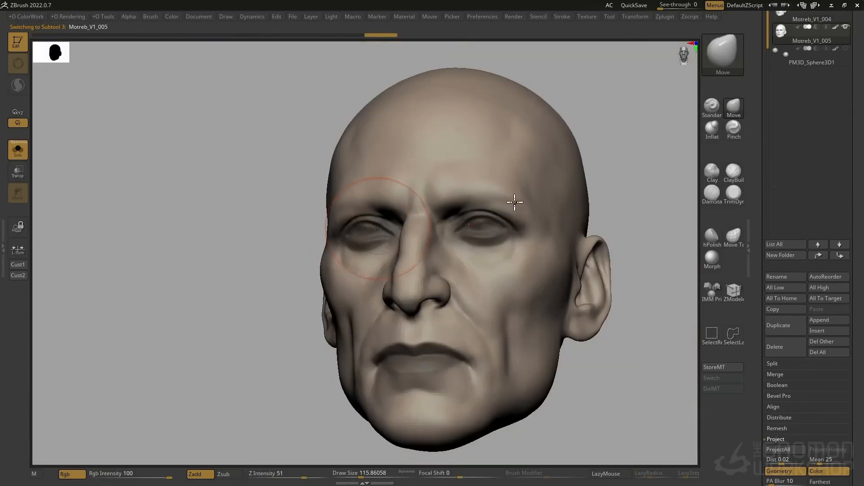
Delete the duplicated Motreb_V1_005 head permanently
{"action": "scroll", "coordinate": [817, 480], "scroll_direction": "up", "scroll_amount": 5}
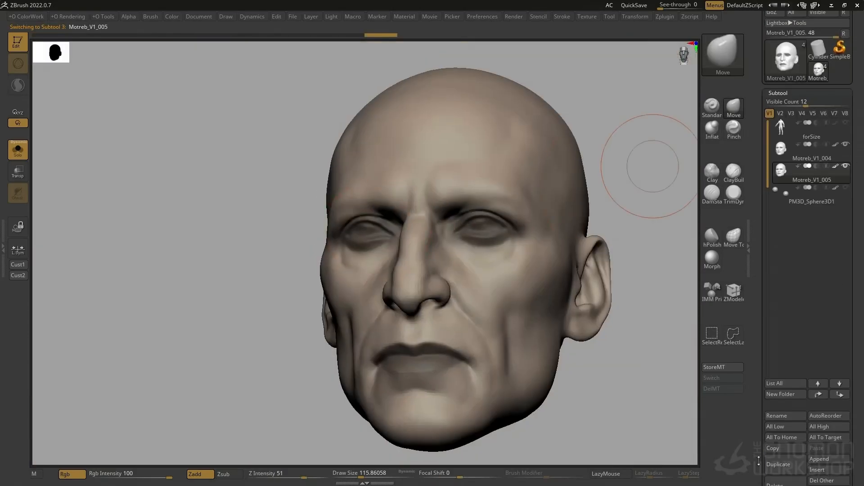
{"action": "scroll", "coordinate": [759, 460], "scroll_direction": "down", "scroll_amount": 2}
{"action": "left_click", "coordinate": [775, 441]}
{"action": "left_click", "coordinate": [703, 455]}
Select forSize, leave solo mode and show the body and the PM3D_Sphere3D1 eyes together with the head
{"action": "left_click", "coordinate": [805, 85]}
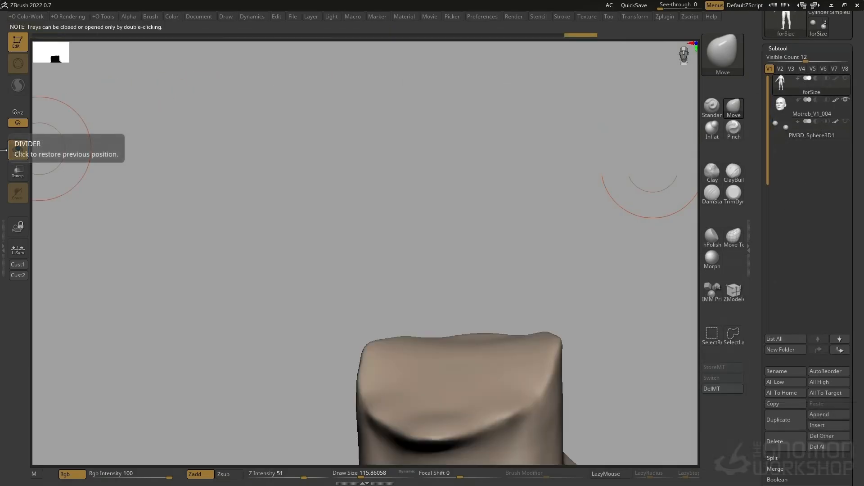
{"action": "left_click", "coordinate": [7, 154]}
{"action": "left_click", "coordinate": [846, 122]}
{"action": "left_click", "coordinate": [846, 79]}
{"action": "left_click_drag", "start_coordinate": [528, 263], "coordinate": [512, 191], "text": "alt"}
{"action": "right_click_drag", "start_coordinate": [512, 190], "coordinate": [497, 155], "text": "alt"}
{"action": "mouse_move", "coordinate": [497, 155]}
{"action": "right_mouse_down"}
{"action": "mouse_move", "coordinate": [542, 231]}
{"action": "mouse_move", "coordinate": [588, 229]}
{"action": "right_mouse_up"}
Set the Draw Size to 6.57639 and enlarge the canvas with the full character framed from the front
{"action": "key", "text": "s"}
{"action": "left_click_drag", "start_coordinate": [590, 229], "coordinate": [569, 229]}
{"action": "right_click_drag", "start_coordinate": [391, 347], "coordinate": [359, 305], "text": "ctrl"}
{"action": "mouse_move", "coordinate": [423, 425]}
{"action": "right_mouse_down", "text": "alt"}
{"action": "mouse_move", "coordinate": [393, 288]}
{"action": "mouse_move", "coordinate": [372, 289]}
{"action": "mouse_move", "coordinate": [373, 273]}
{"action": "mouse_move", "coordinate": [396, 274]}
{"action": "right_mouse_up", "text": "alt"}
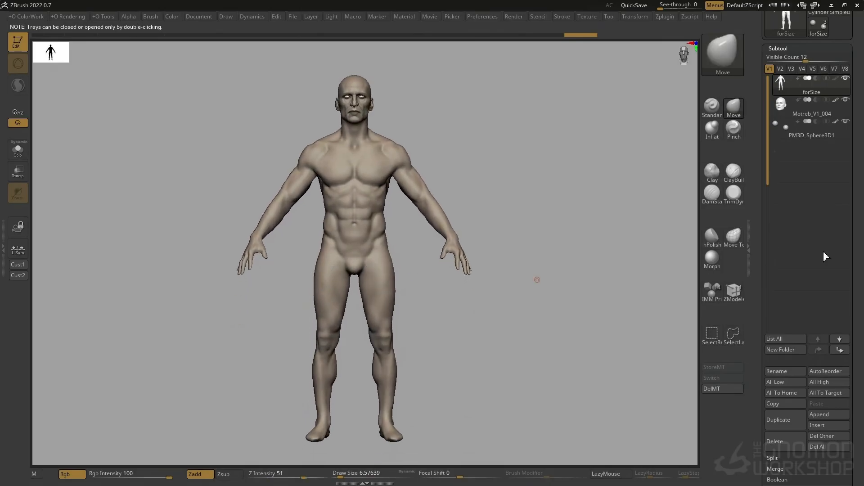
{"action": "double_click", "coordinate": [746, 219]}
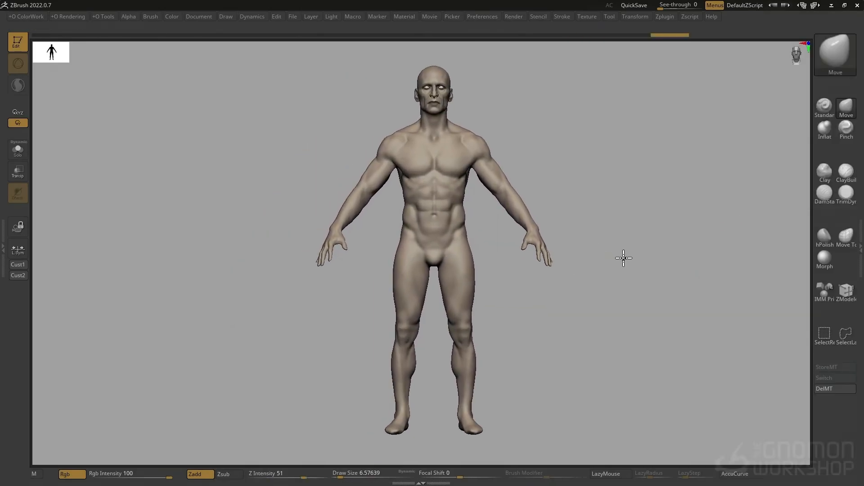